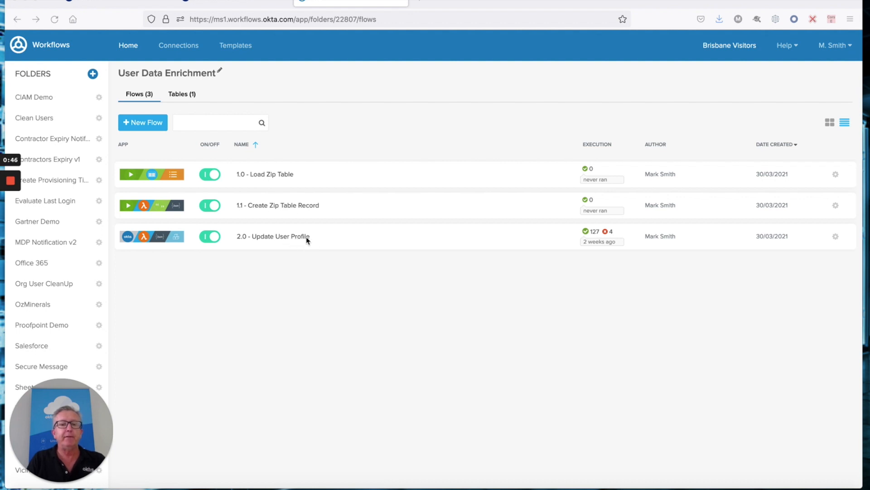
- Open the sample-zip-data table in the User Data Enrichment folder's tables
click(179, 94)
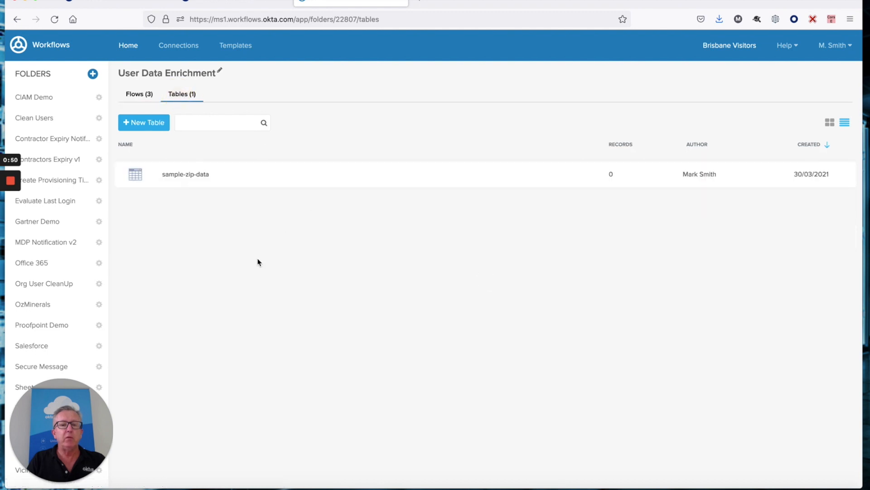
click(192, 176)
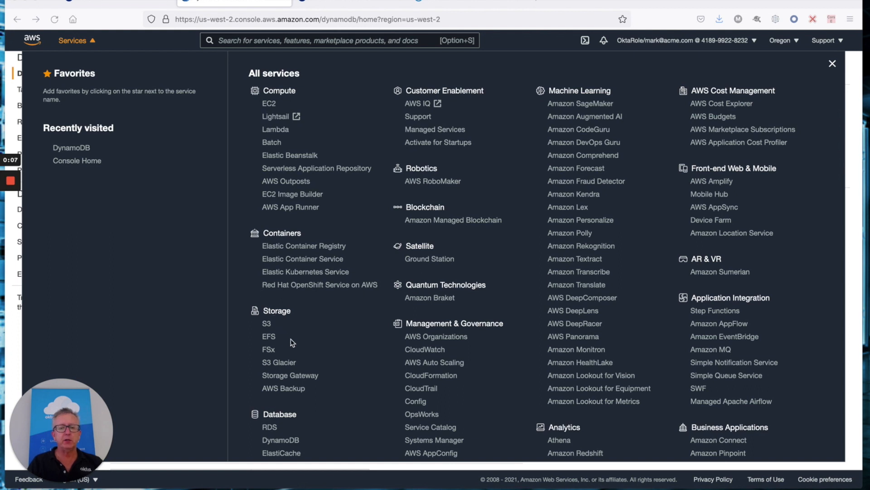
- In the AWS console, create a DynamoDB table named Zips with the String partition key _id and default settings
click(286, 440)
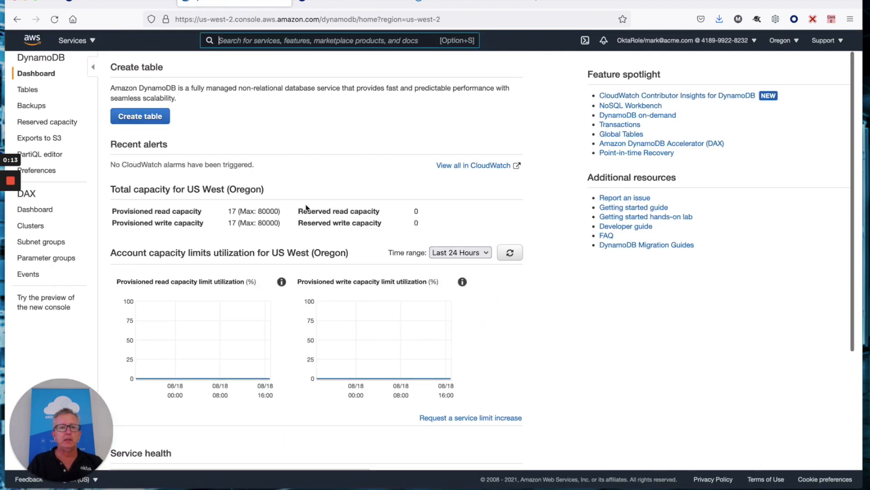
click(137, 116)
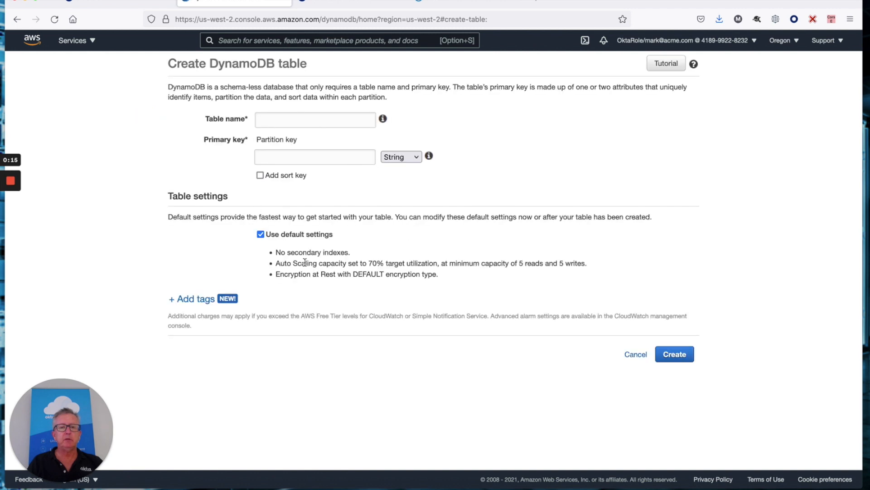
click(282, 119)
text(Zips)
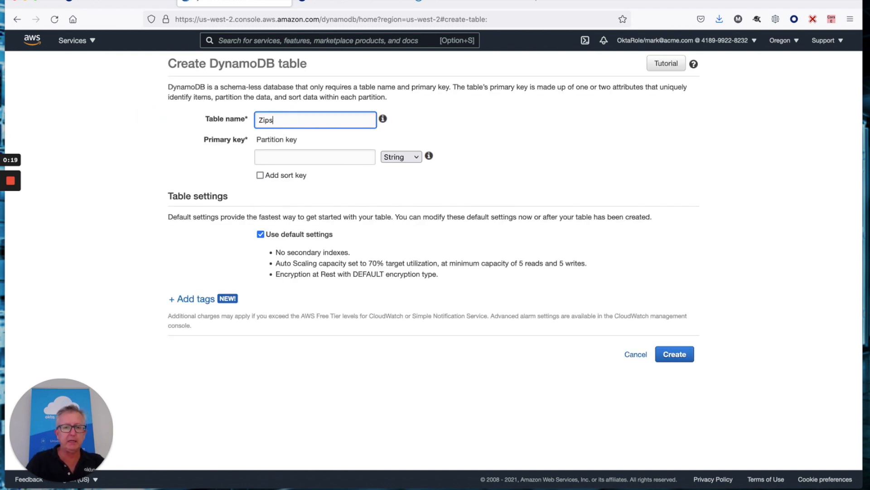
click(308, 156)
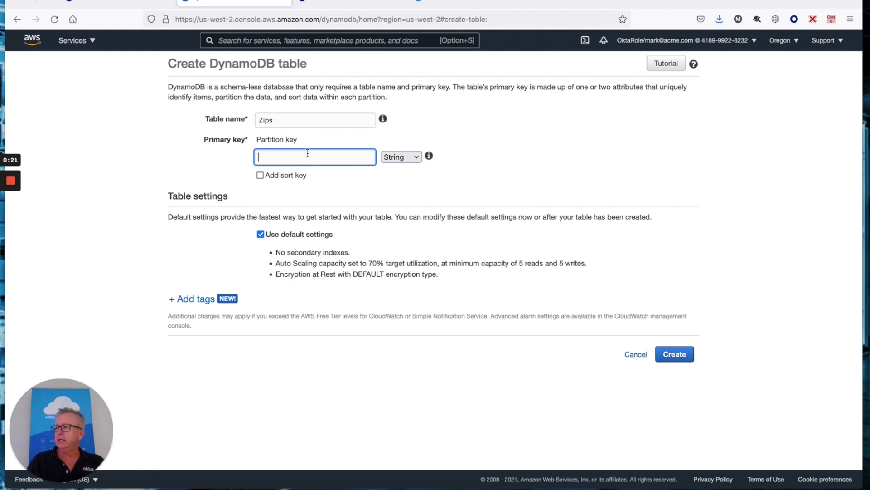
text(_id)
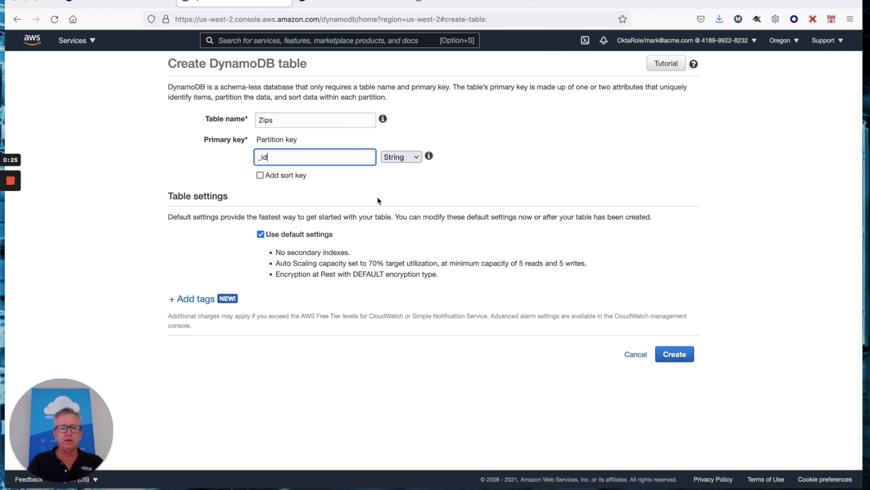
click(673, 357)
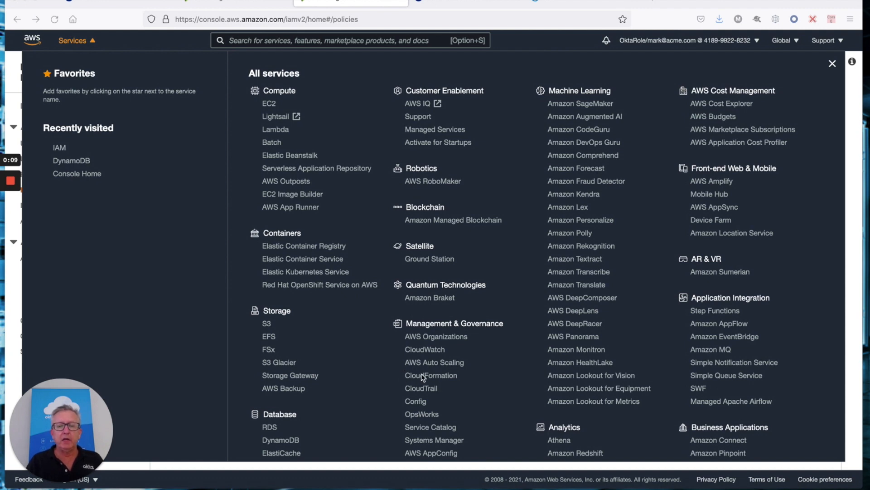
- Go to the IAM service and open its list of policies
scroll(421, 377, down, 2)
scroll(422, 377, down, 8)
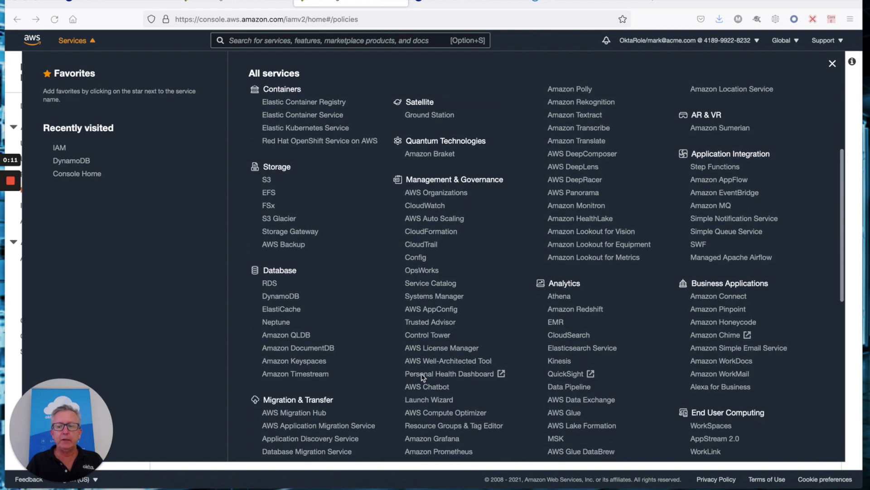
scroll(422, 377, down, 8)
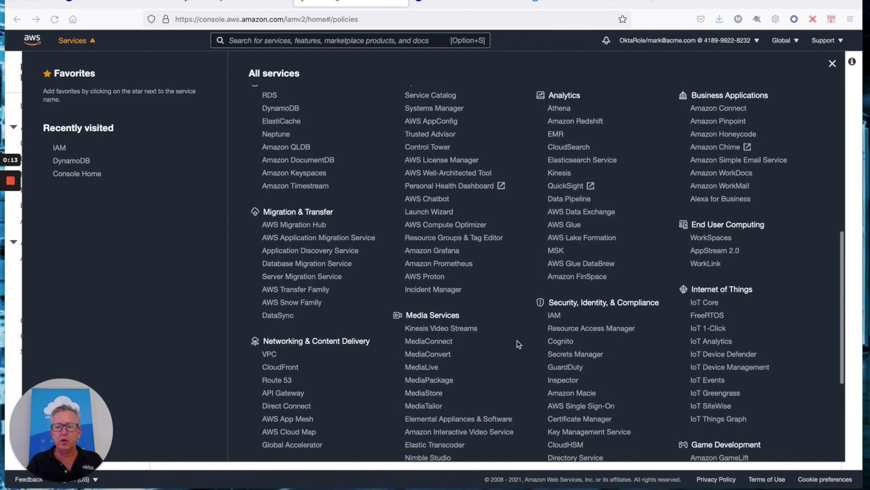
click(556, 316)
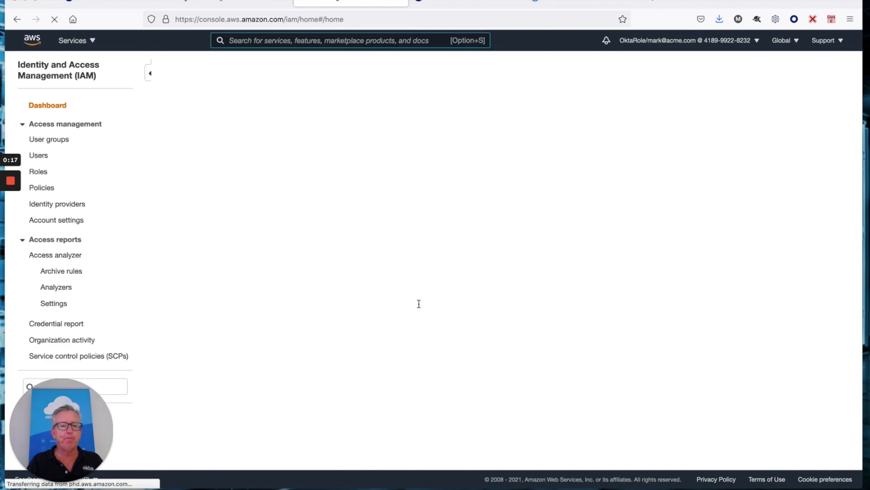
click(41, 189)
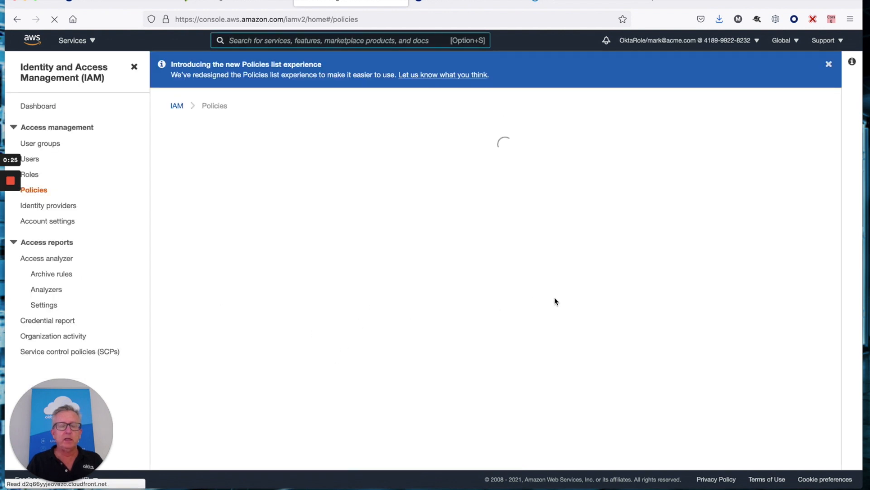
- Define a new policy in JSON allowing dynamodb DeleteItem, GetItem, PutItem, Scan and UpdateItem on resource "*"
click(776, 140)
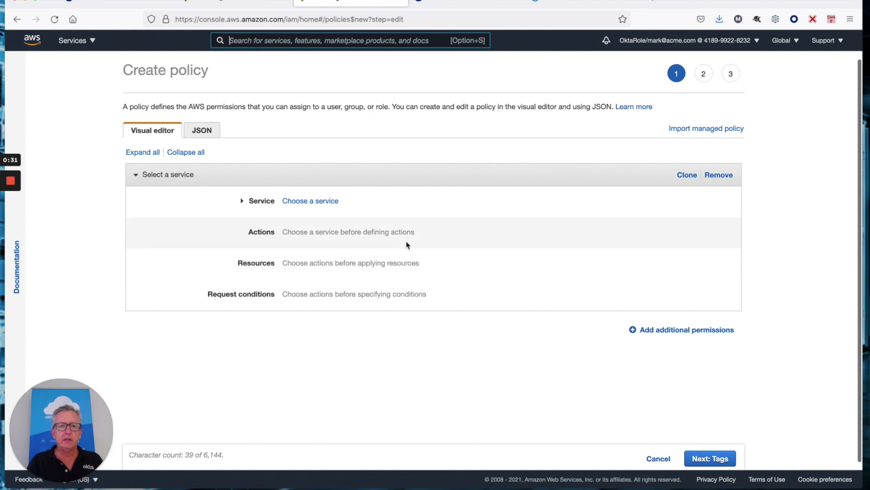
click(201, 132)
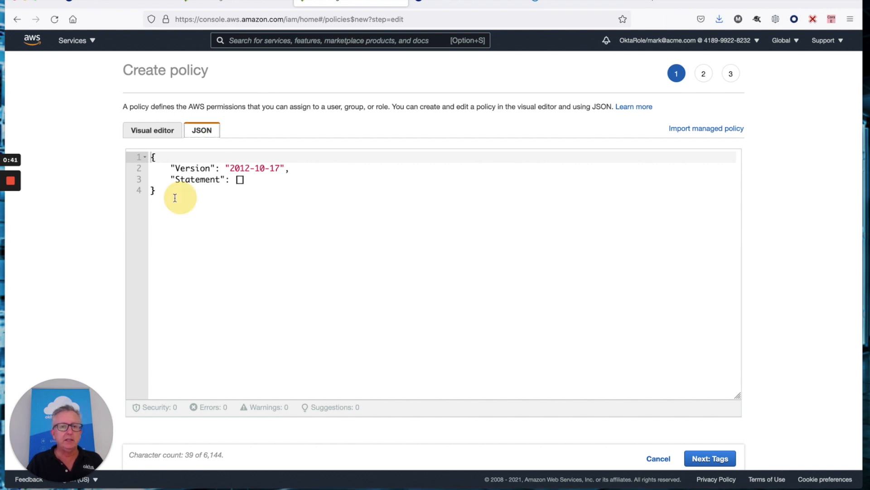
drag(154, 191, 151, 157)
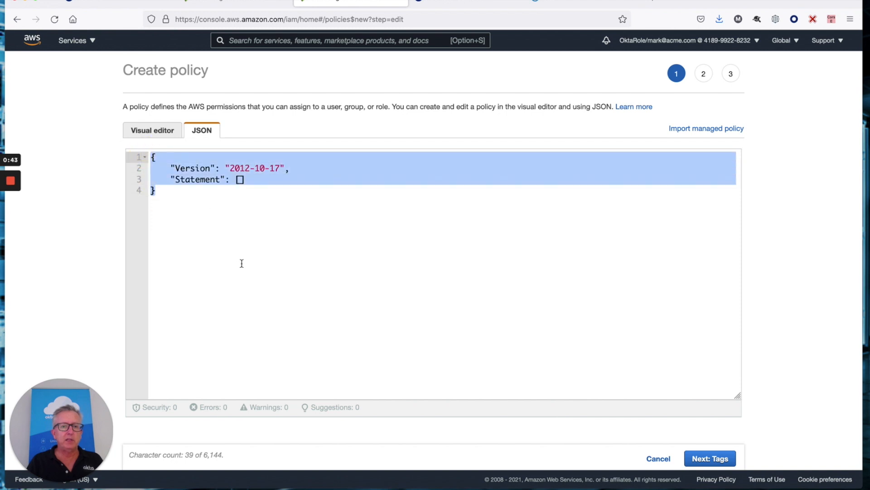
text({     "Version": "2012-10-17",     "Statement": [         {             "Effect": "Allow",             "Action": [                 "dynamodb:DeleteItem",                 "dynamodb:GetItem",                 "dynamodb:PutItem",                 "dynamodb:Scan",                 "dynamodb:UpdateItem"             ],             "Resource": "*"         }     ] })
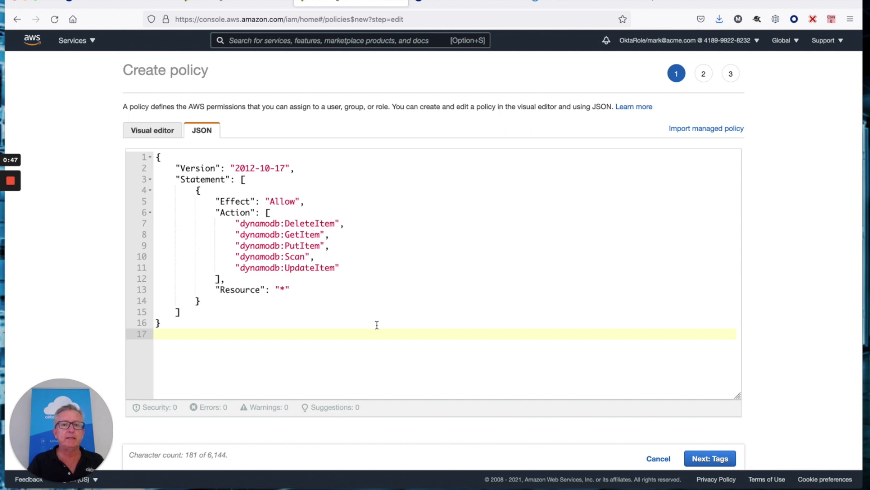
click(712, 459)
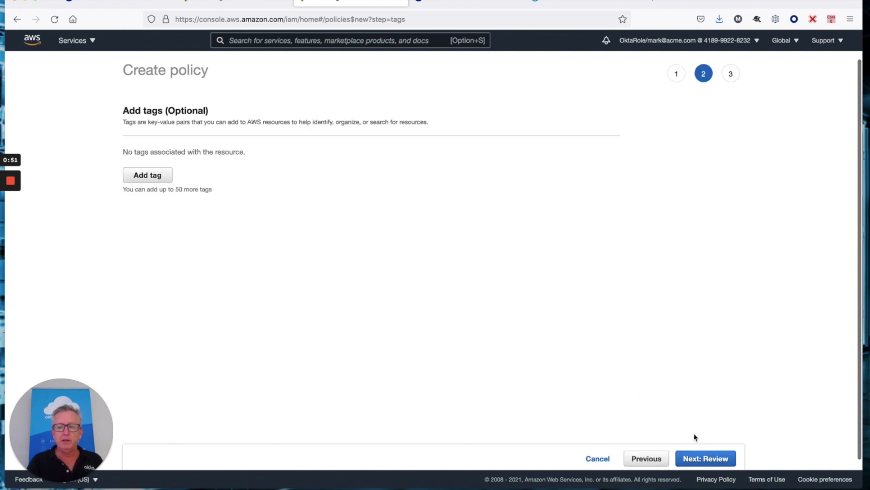
- Skip the policy tags, name the policy myDynamoDBPolicy and create it
click(706, 459)
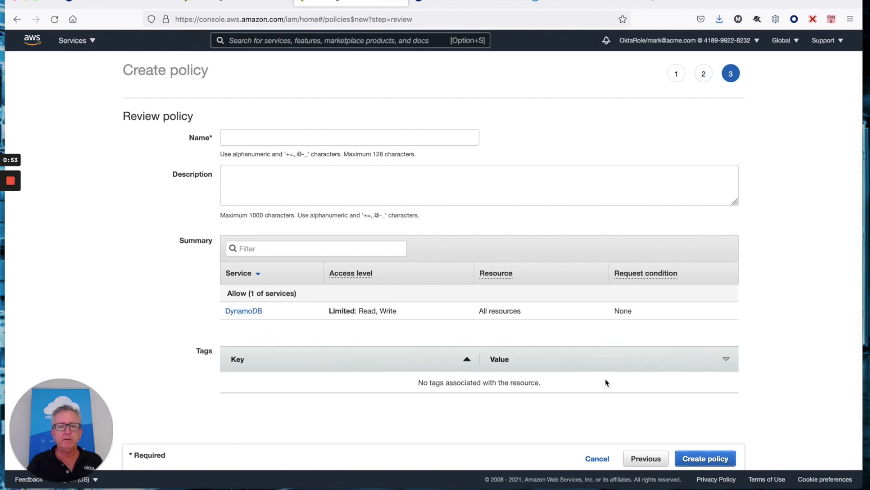
click(291, 136)
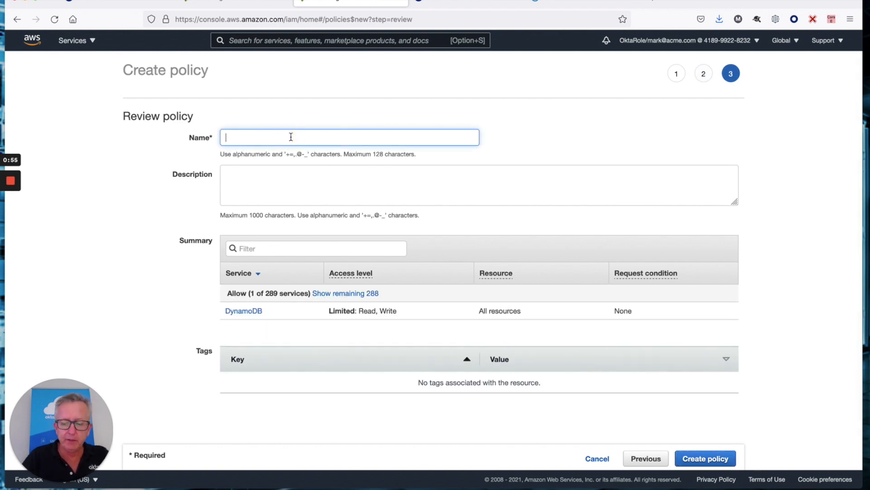
text(myDynamoDBPolicy)
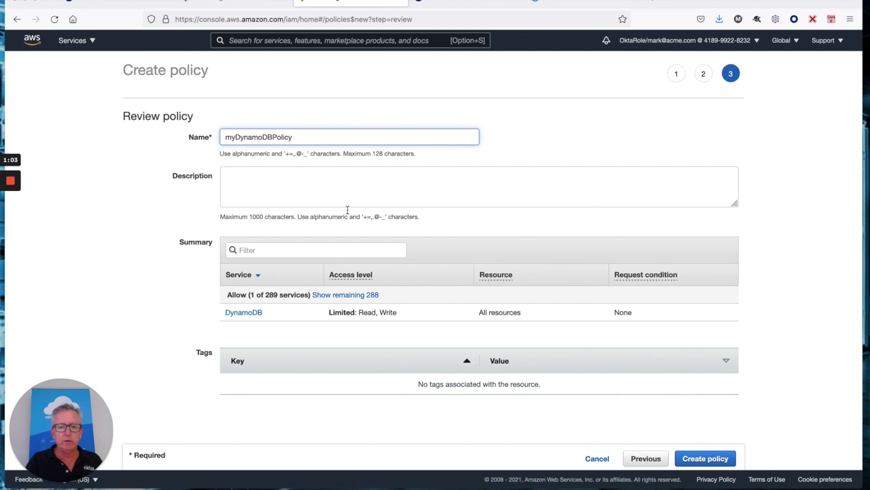
click(713, 461)
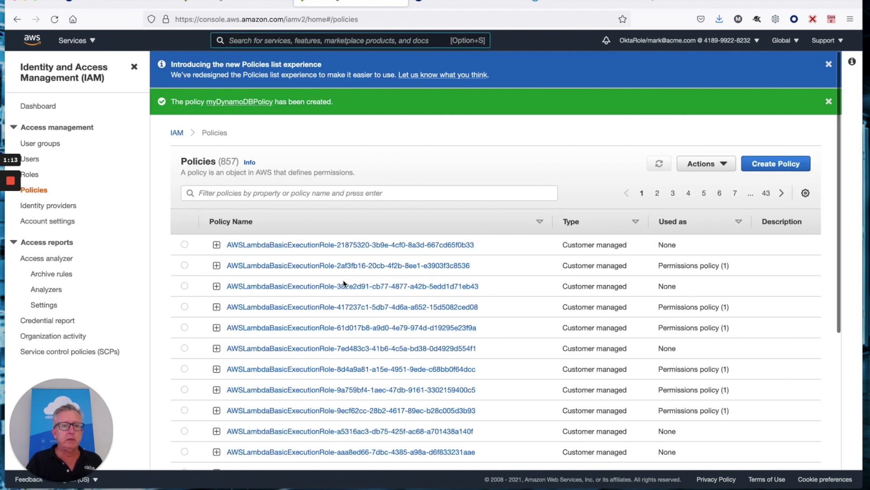
- Start a new IAM role with AWS service as the trusted entity and Lambda as the use case
click(30, 174)
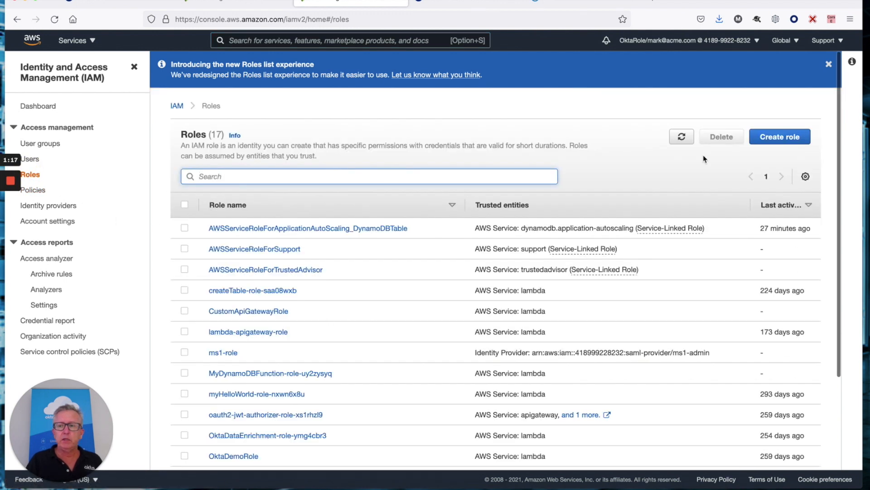
click(778, 136)
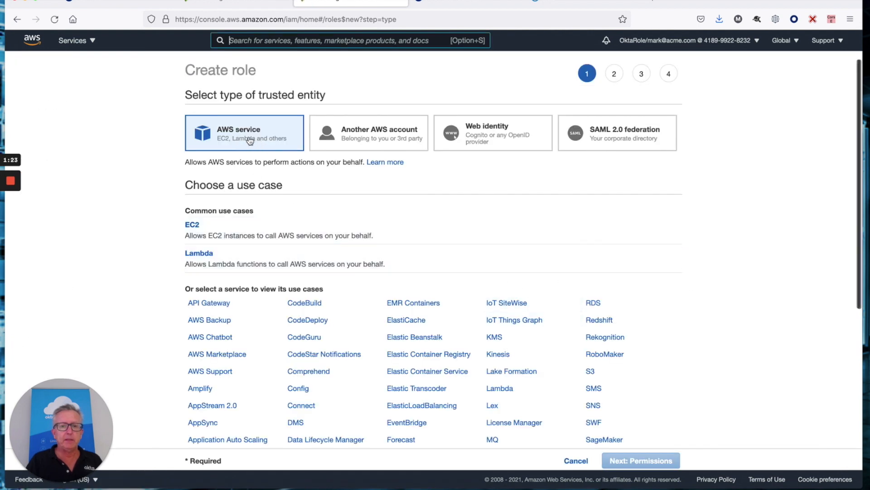
click(208, 256)
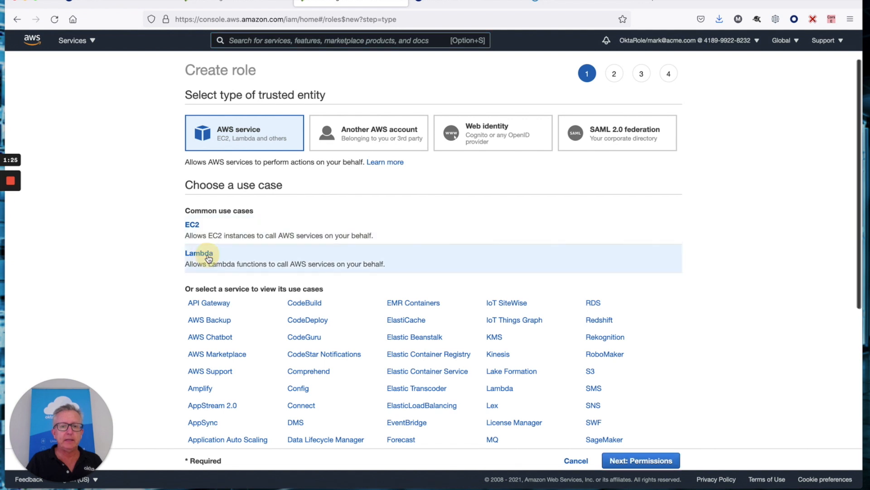
click(638, 465)
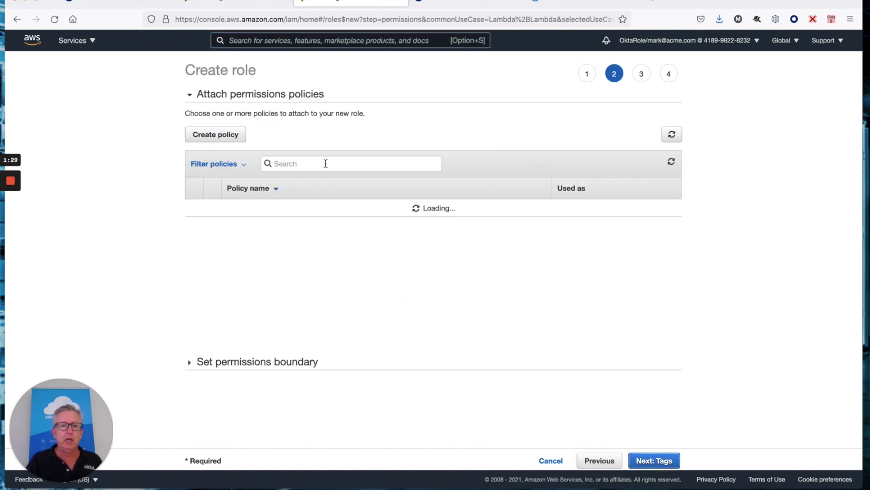
- Find myDynamoDBPolicy by searching for "mydyn" and attach it to the new role
click(319, 164)
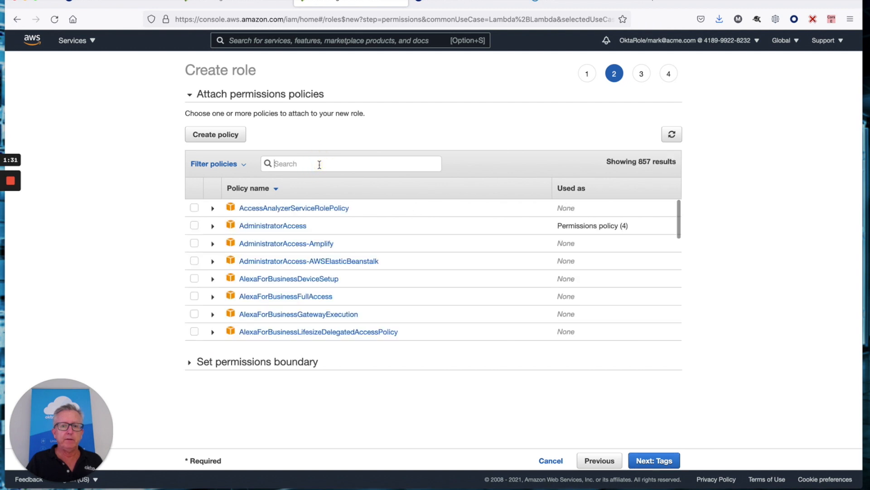
text(my)
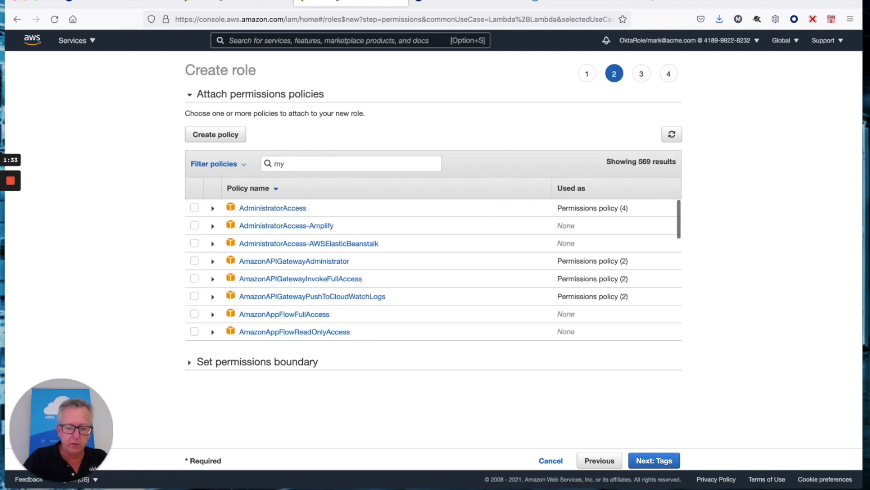
text(dyn)
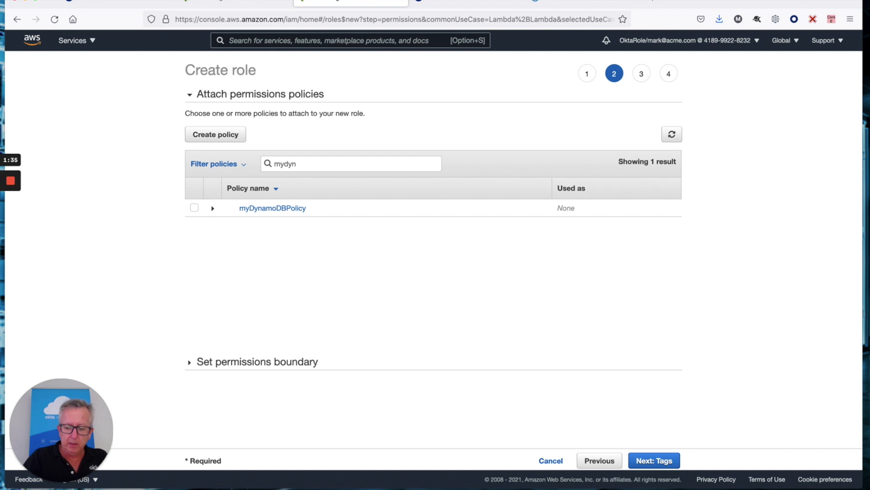
click(194, 207)
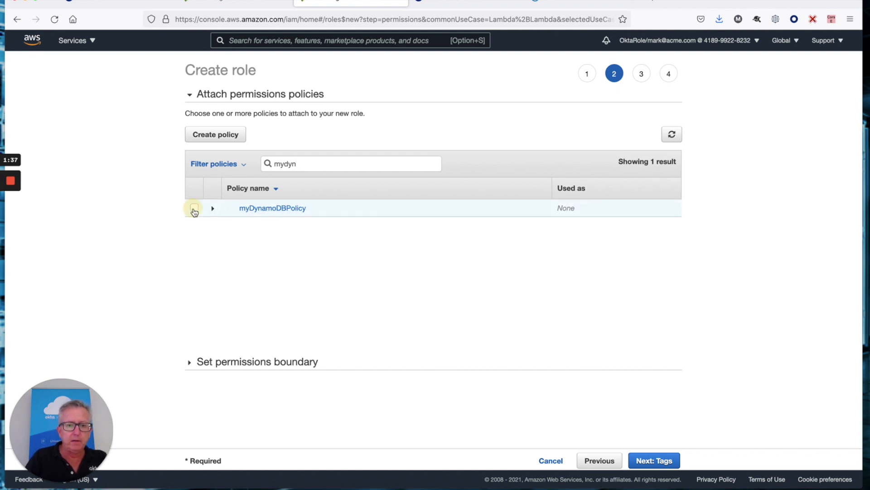
click(651, 462)
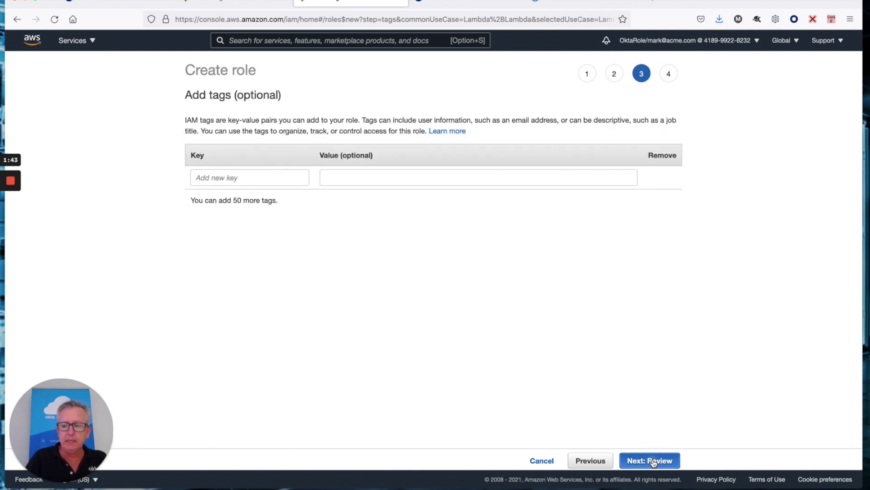
- Skip the role tags, name the role myDynamoDBRole and create it
click(655, 460)
click(396, 130)
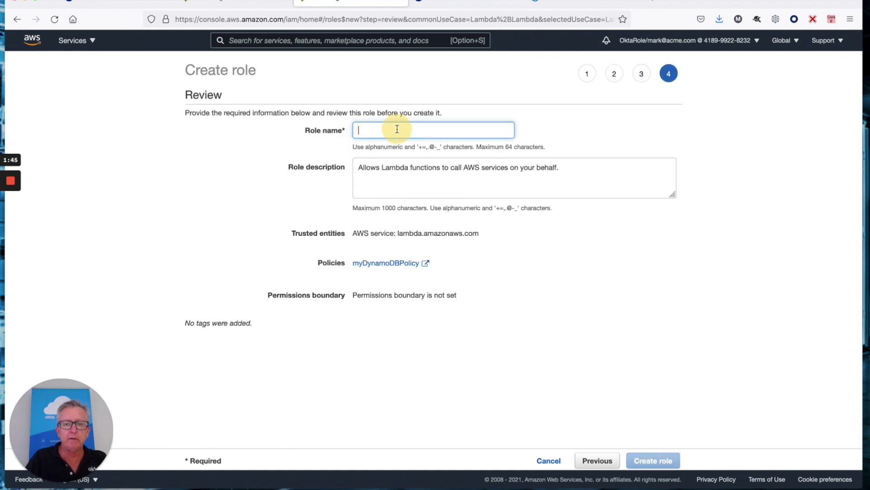
text(my)
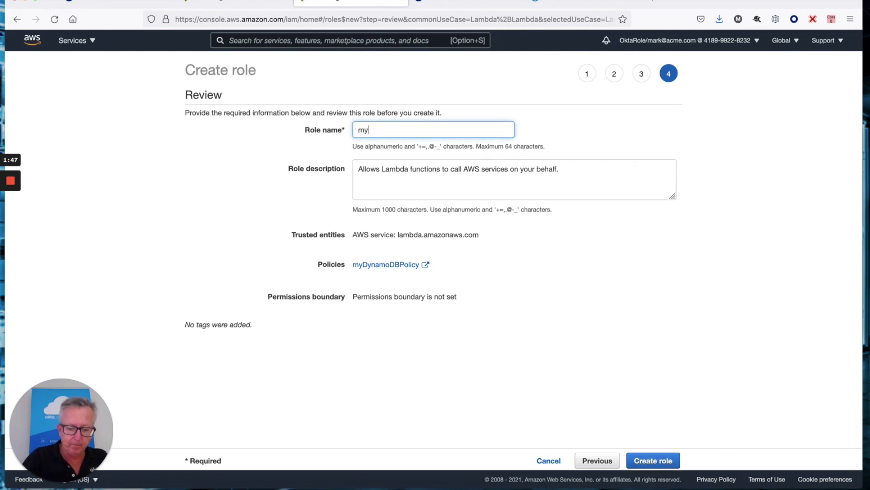
text(DynamoDBRole)
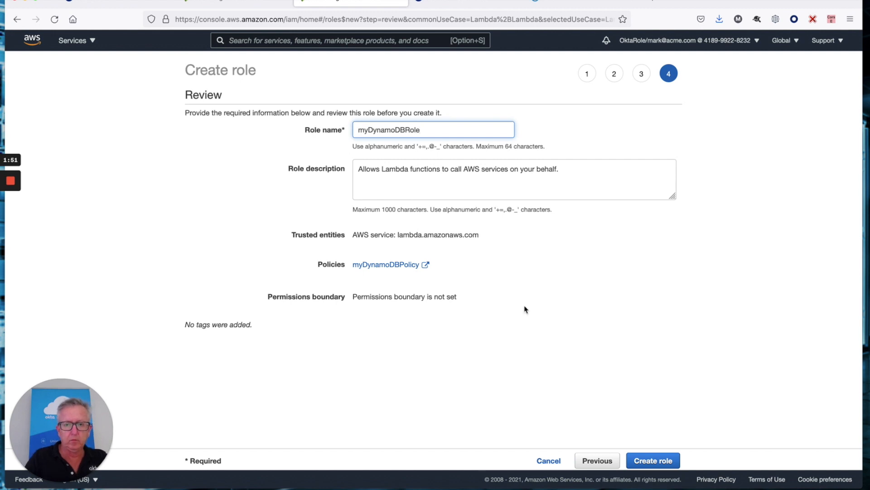
click(641, 459)
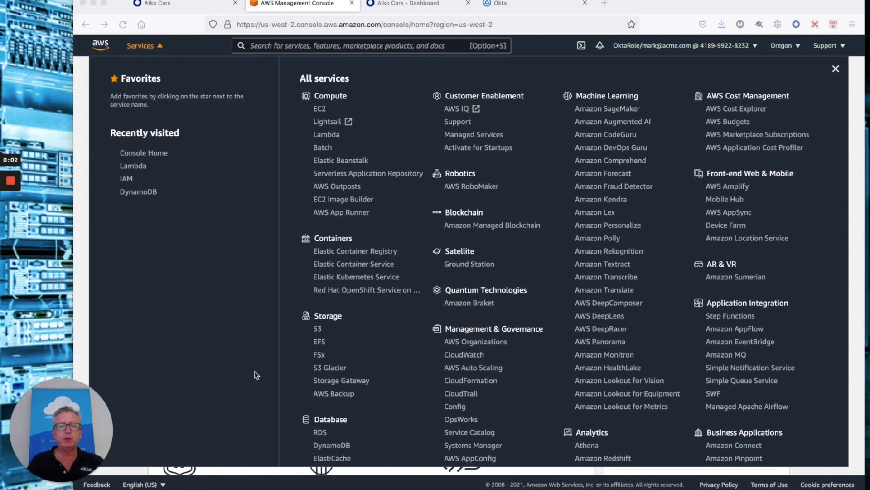
- Start a new Lambda function authored from scratch and name it myDynamoDBFunction
click(329, 135)
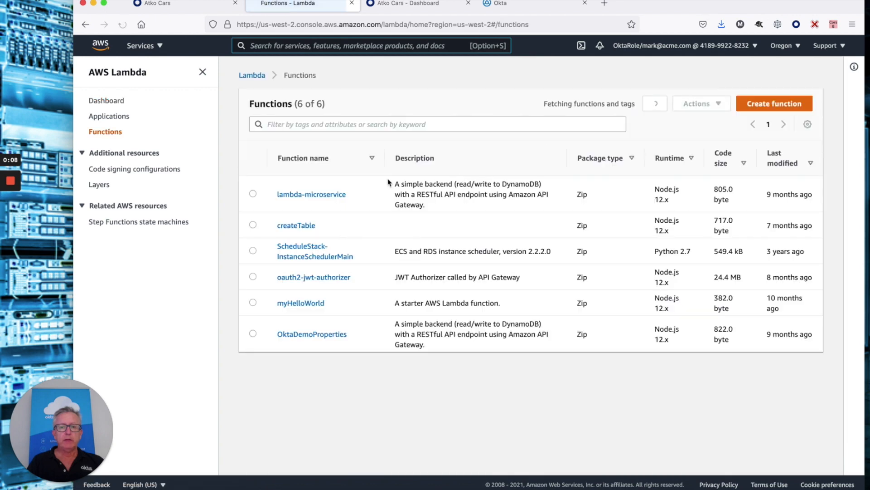
click(776, 103)
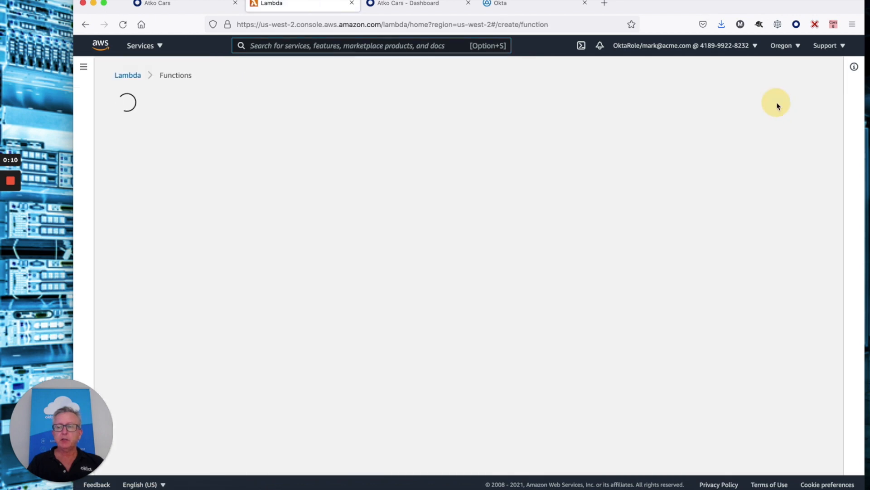
click(329, 286)
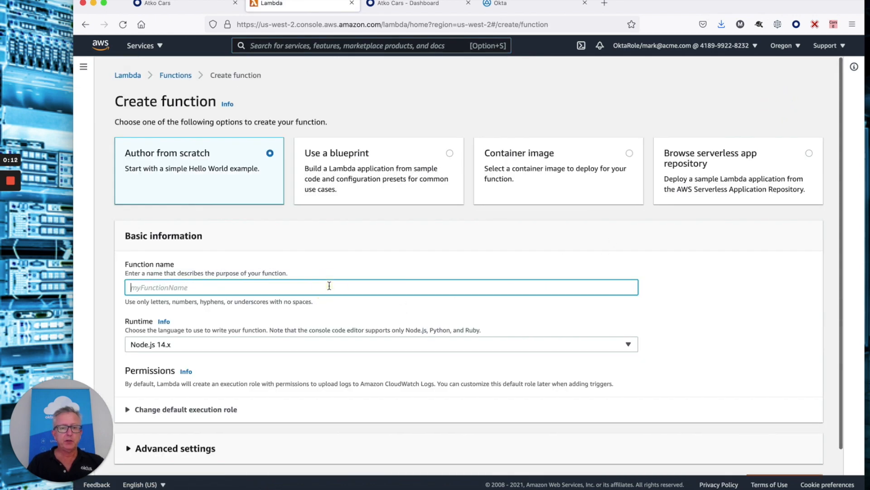
text(myDynamoDBFunction)
- Set the function's execution role to the existing myDynamoDBRole, found by searching for "mydy", and create the function
scroll(316, 312, down, 2)
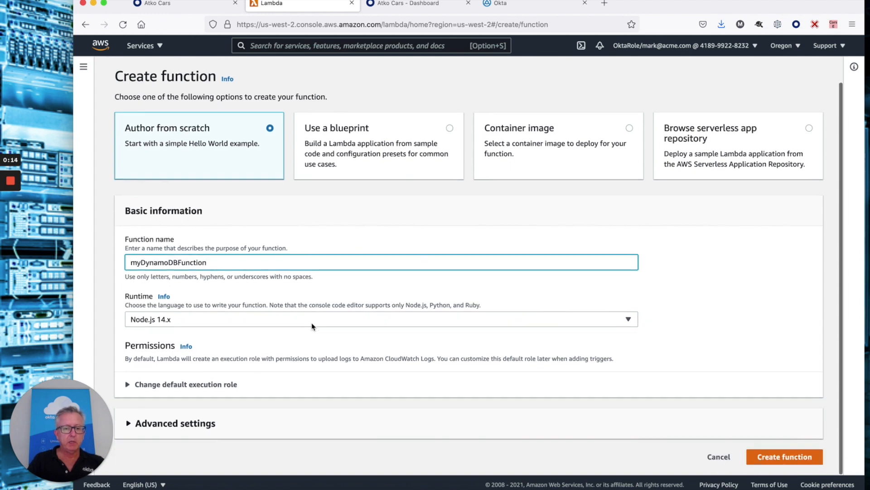
click(128, 386)
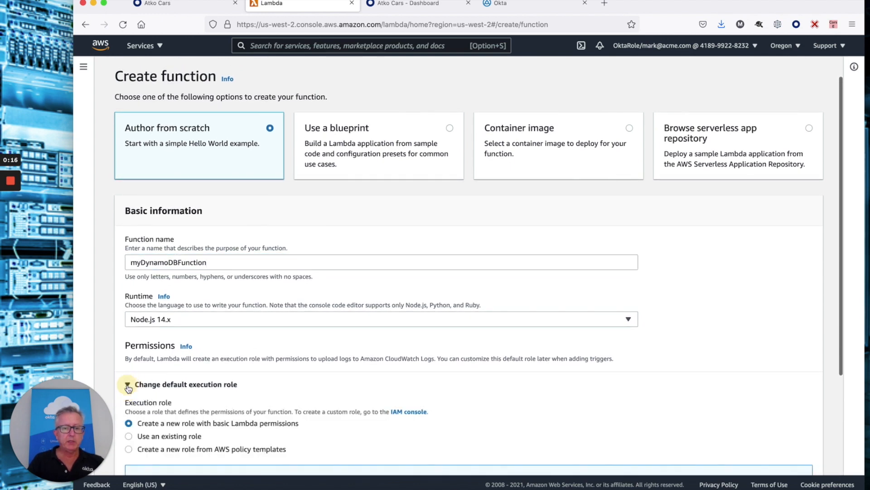
click(129, 436)
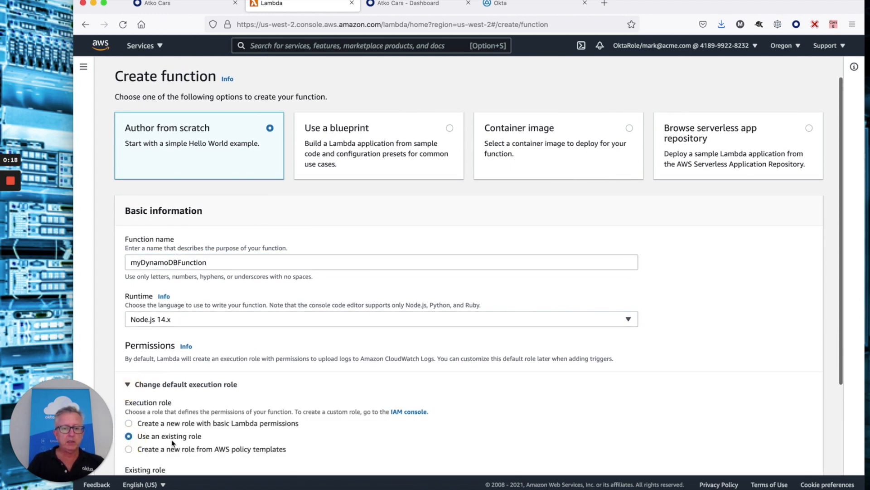
scroll(205, 437, down, 3)
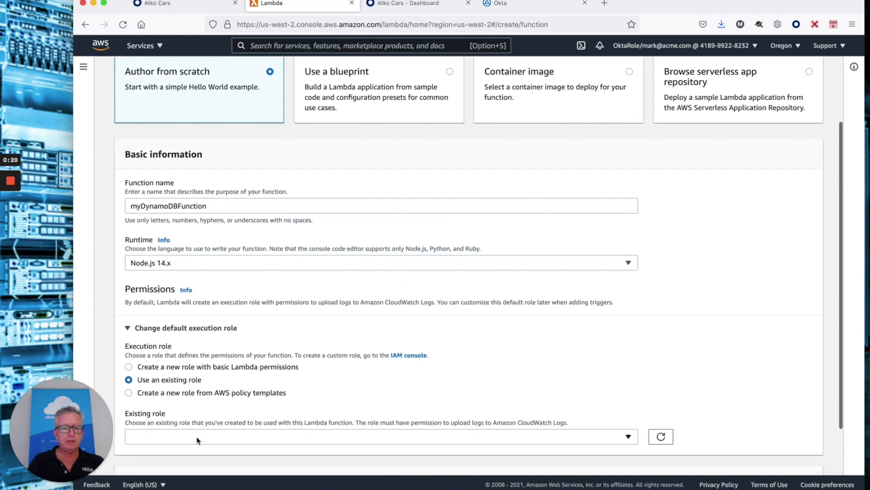
click(197, 438)
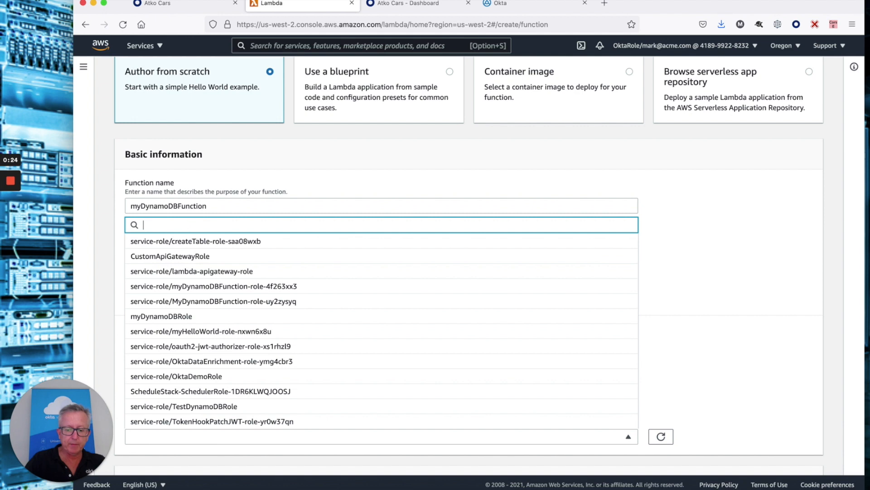
text(mydy)
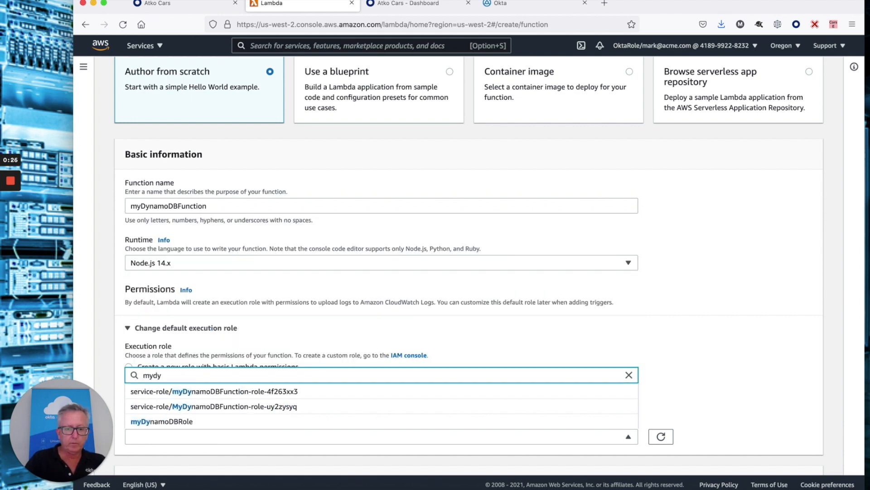
click(155, 421)
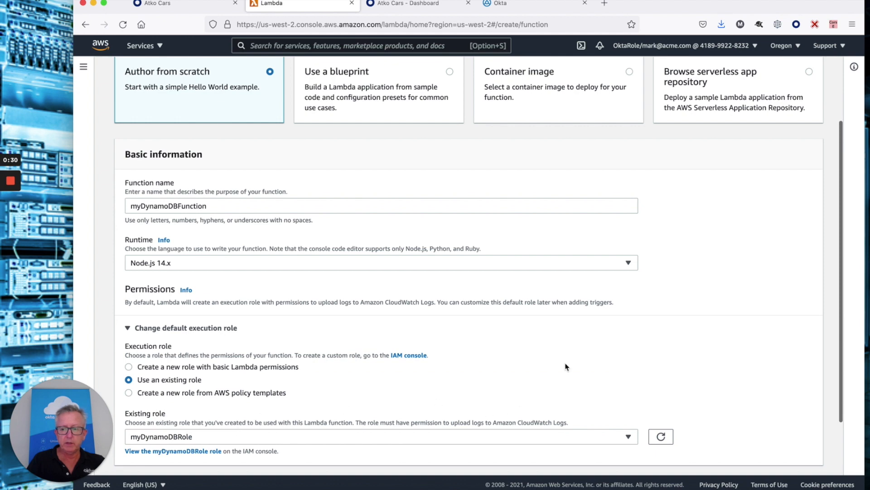
scroll(566, 366, down, 2)
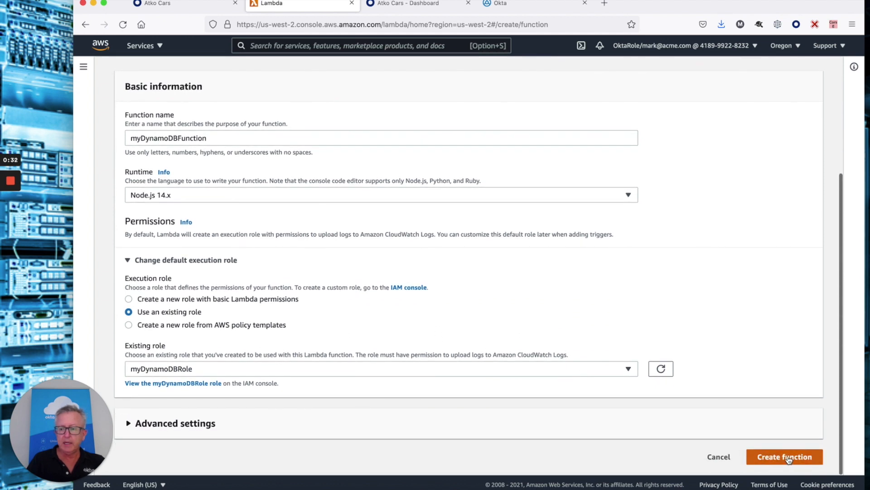
click(788, 457)
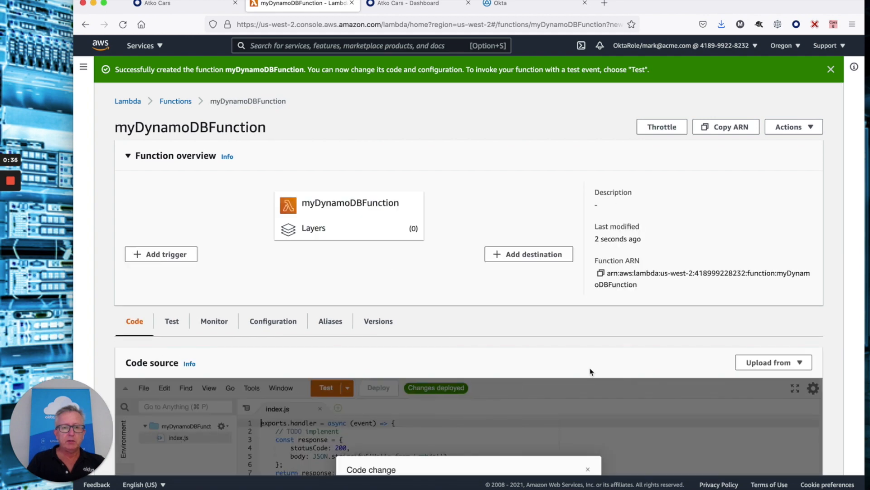
- Dismiss the code change notice, replace the default index.js code with the copied DynamoDB operations handler, and deploy it
scroll(569, 354, down, 5)
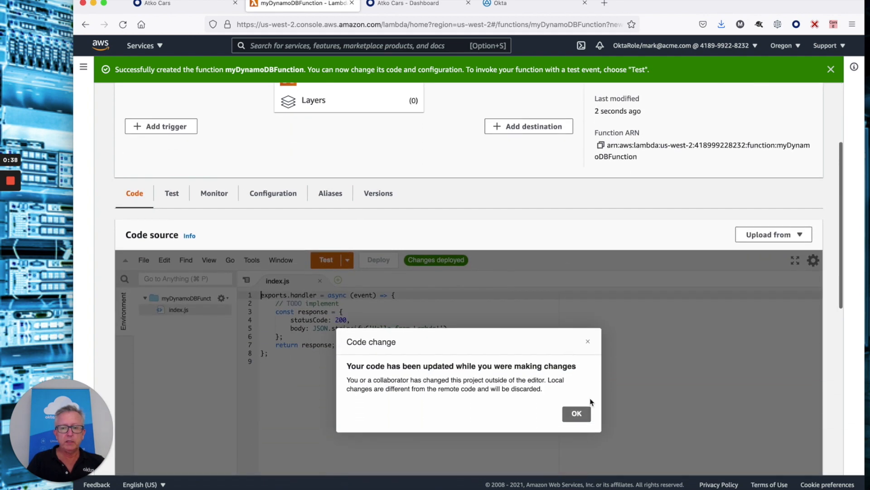
click(577, 414)
drag(306, 371, 250, 293)
key(BackSpace)
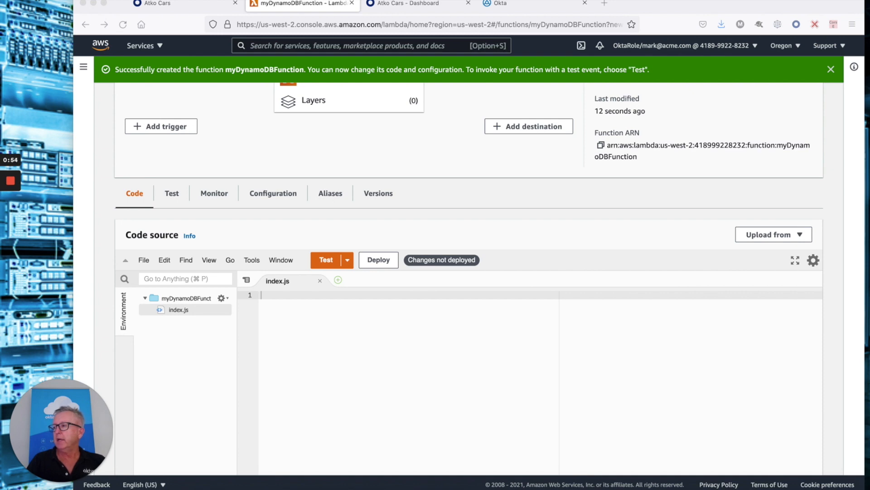
click(344, 324)
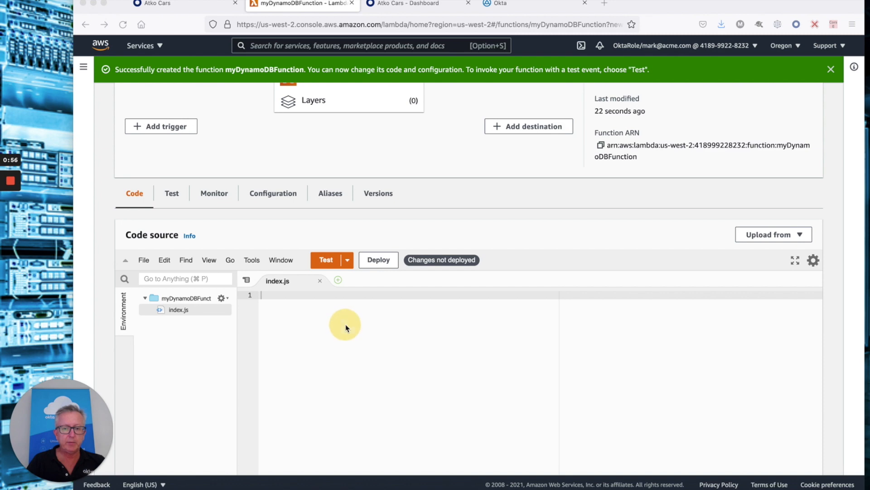
key(super+v)
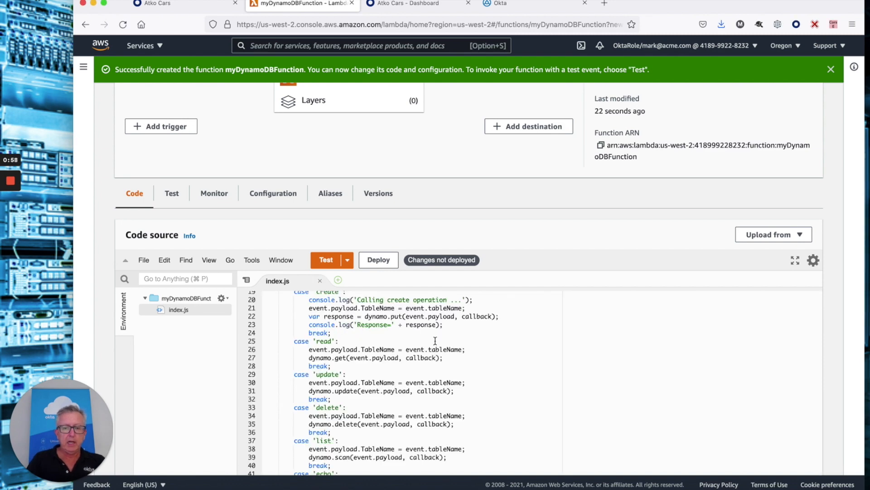
scroll(436, 341, down, 1)
scroll(436, 340, up, 10)
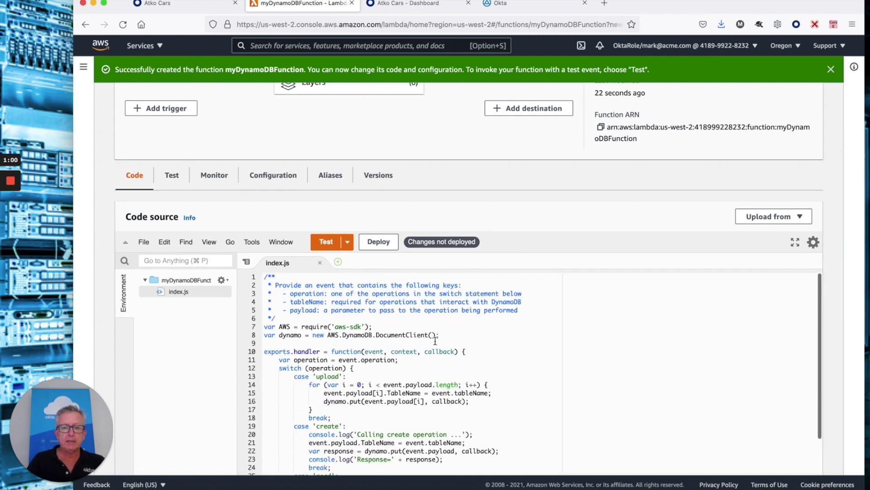
scroll(436, 341, up, 1)
click(383, 269)
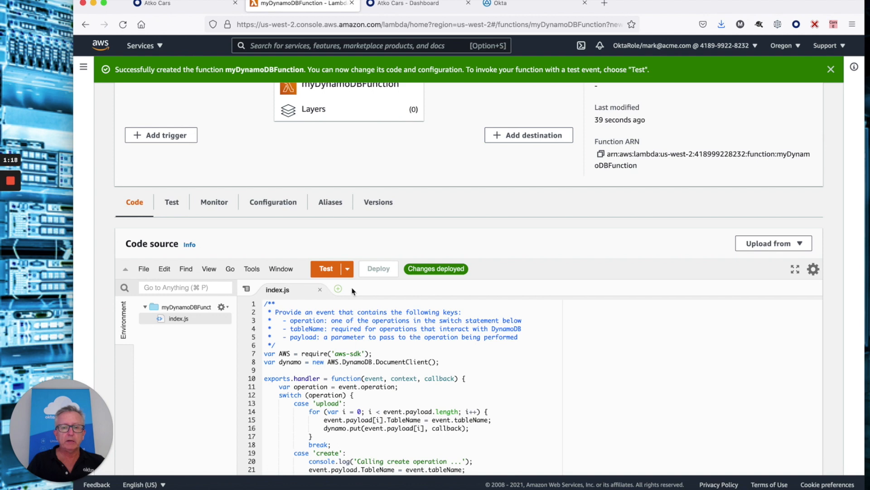
- Start a new test event for the function and name it MyTest
click(348, 271)
click(323, 268)
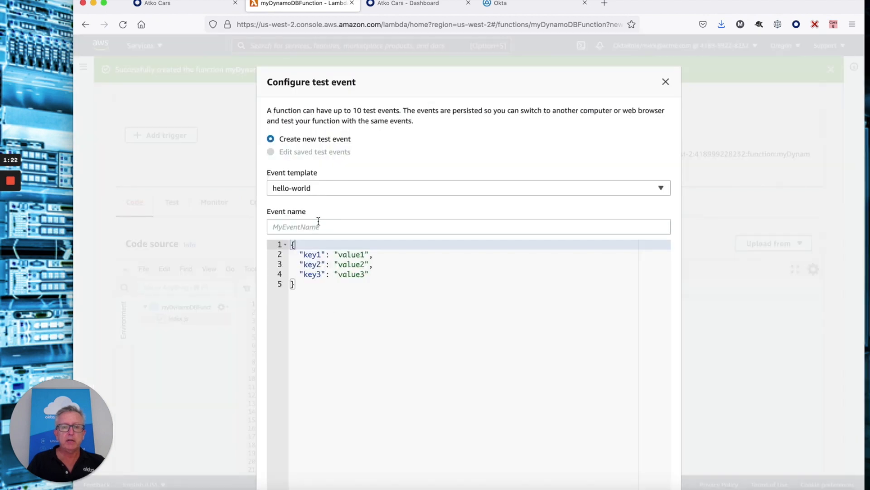
click(303, 226)
text(MyTest)
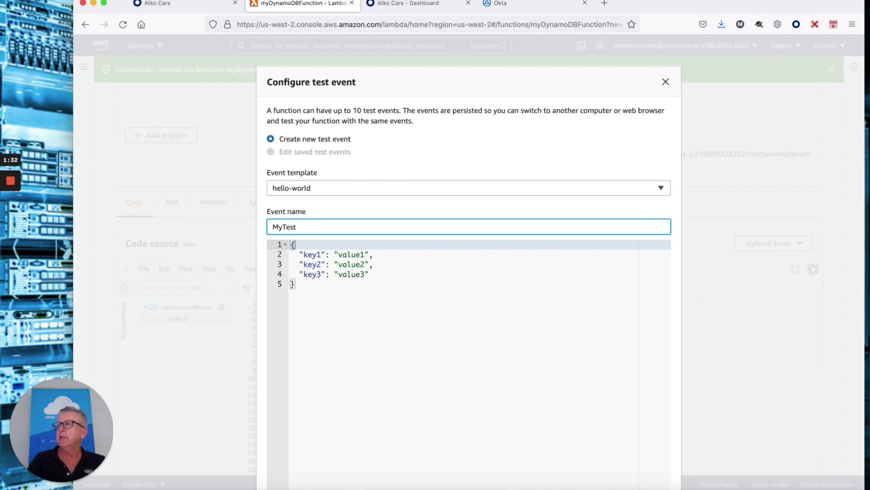
- Replace the sample event JSON with a "create" operation on table Zips for item _id 99999 in Test City, XX, and save the event
key(super+Tab)
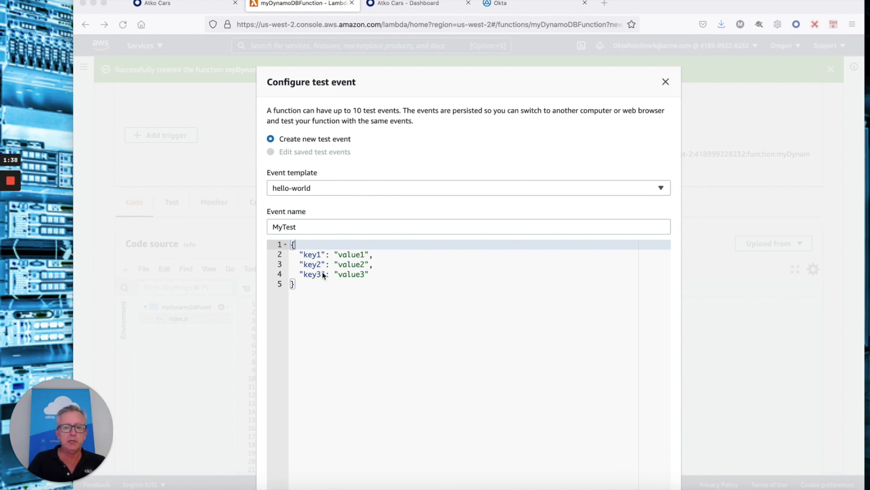
key(super+Tab)
drag(292, 243, 318, 294)
text({   "operation": "create",   "tableName": "Zips",   "payload": {     "Item": {       "_id": "99999",       "latitude": "43.61481",       "longitude": "-111.17998",       "city": "Test City",       "state": "XX",       "state-name": "Test State",       "population": "9999",       "county": "Test County",       "timezone": "America/Los_Angeles"     }   } })
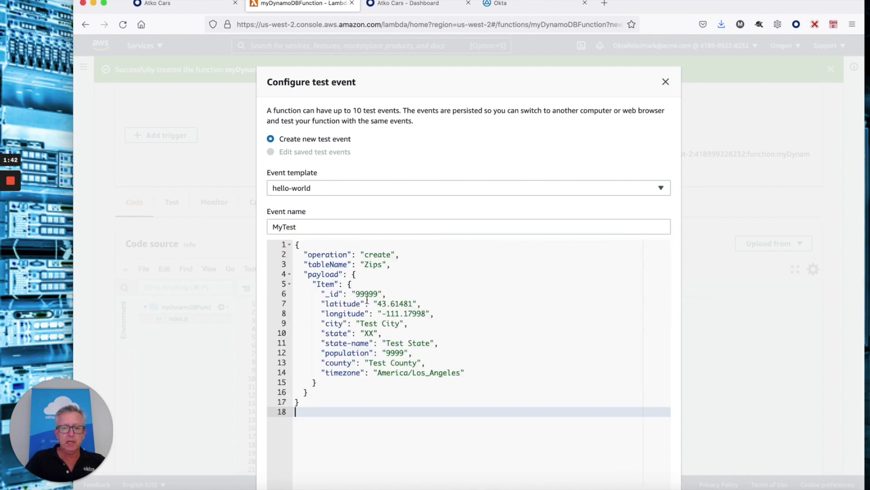
scroll(427, 397, down, 1)
scroll(427, 397, down, 1)
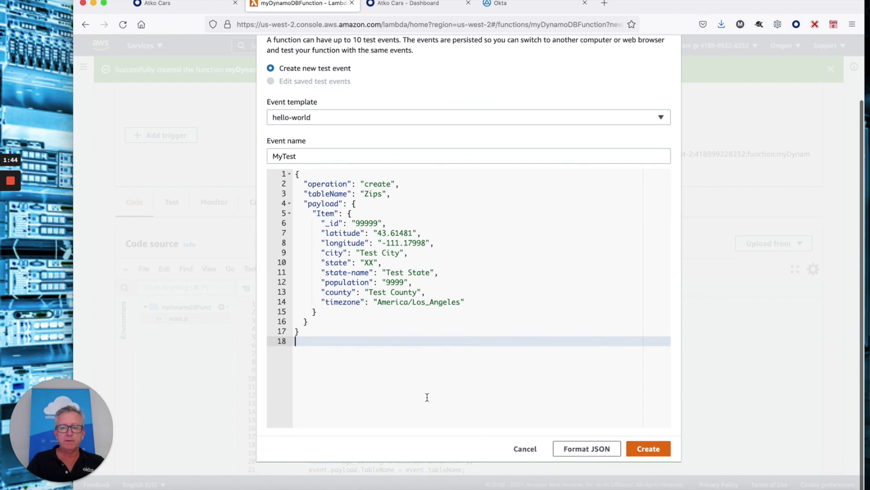
click(648, 449)
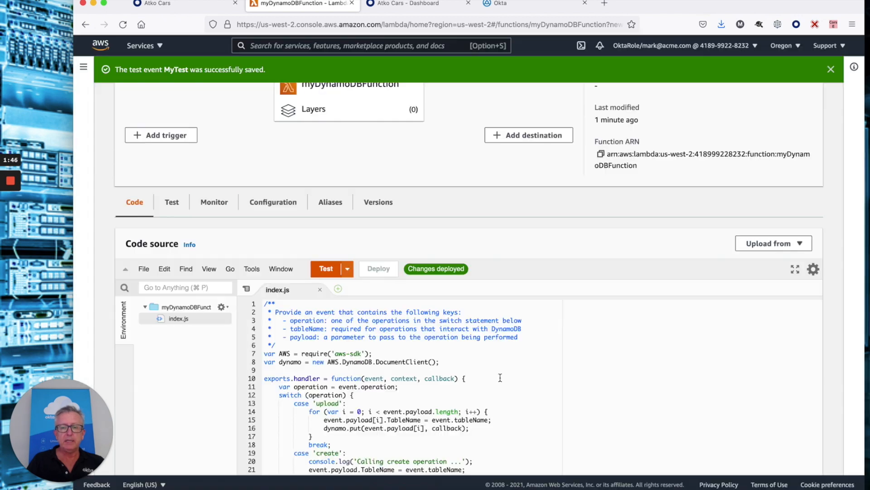
- Select the MyTest event, run the function with it and review the execution results
scroll(517, 359, down, 2)
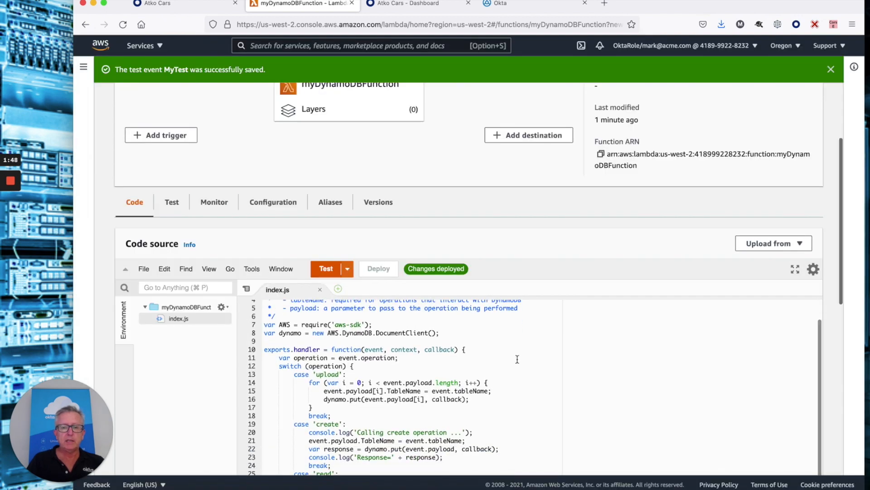
click(347, 272)
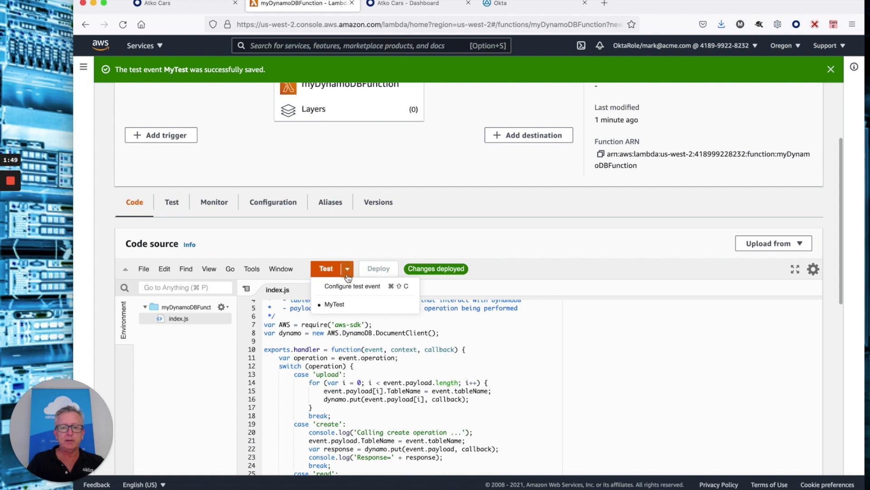
click(335, 304)
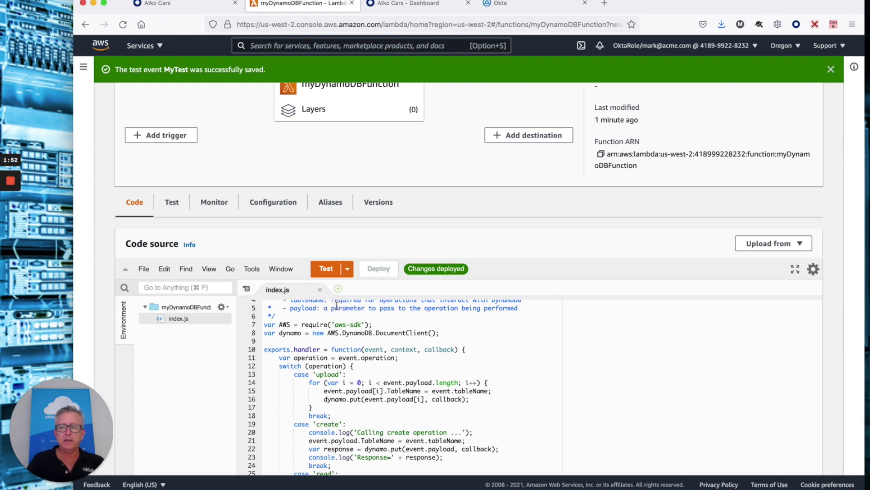
click(325, 271)
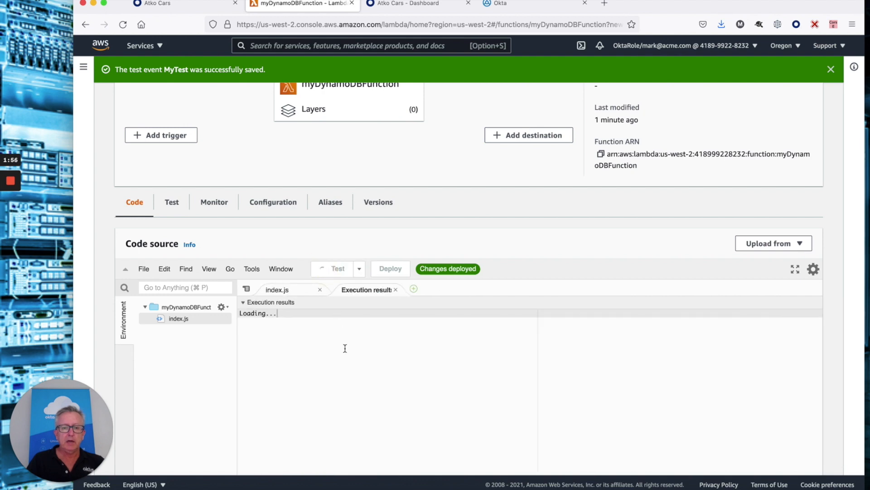
scroll(379, 380, down, 1)
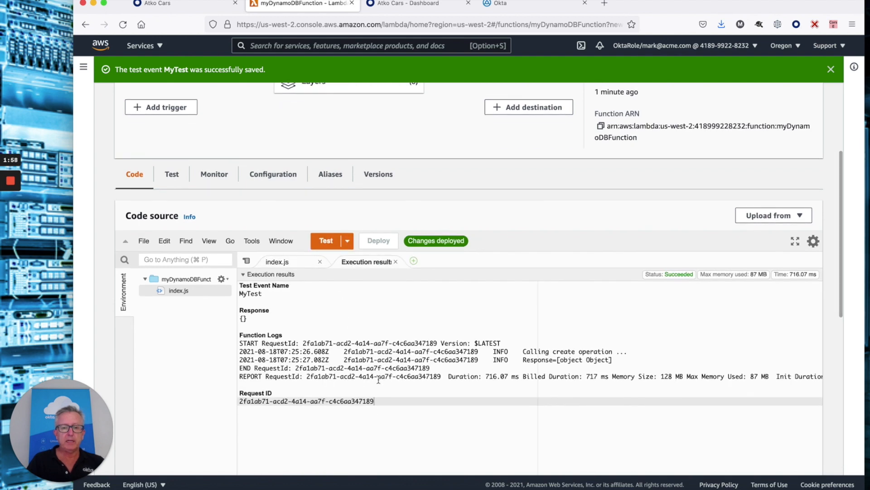
scroll(378, 379, down, 2)
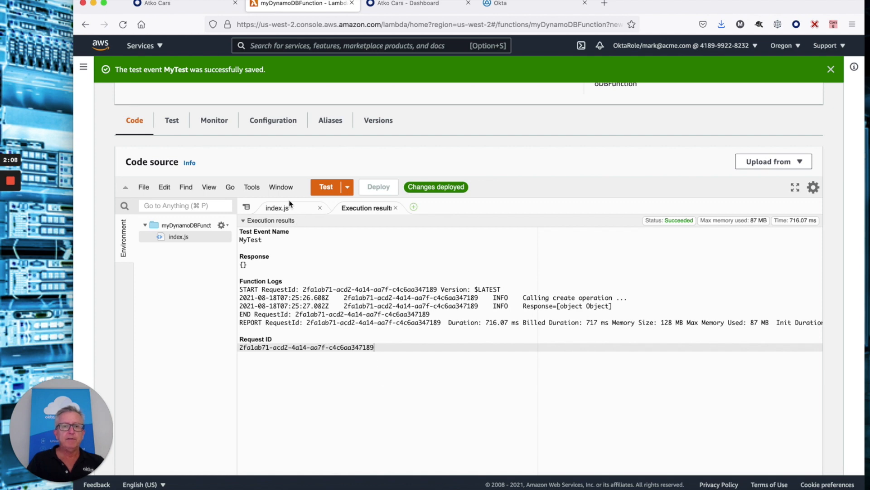
- Switch to DynamoDB and open the items of the Zips table to check for the test record
click(144, 45)
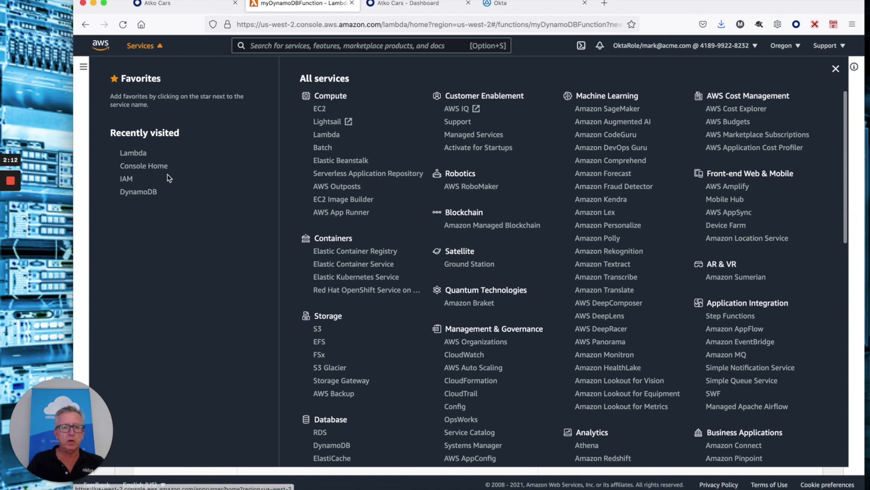
click(134, 193)
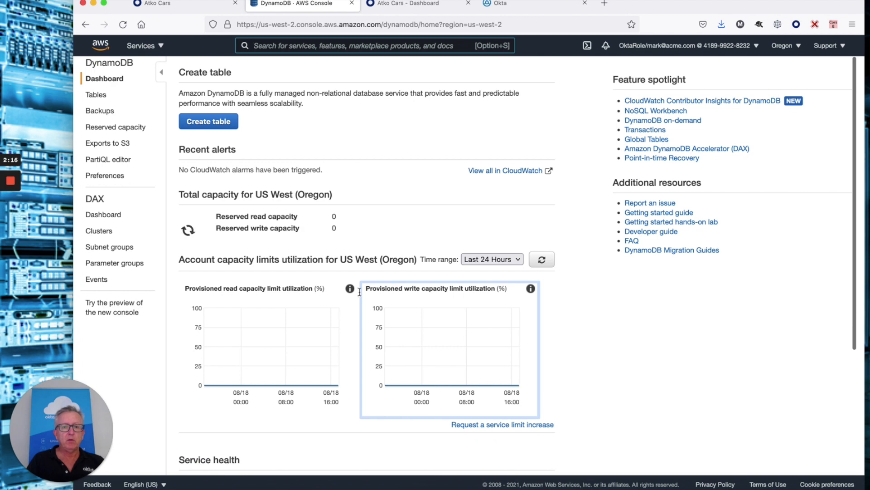
click(96, 94)
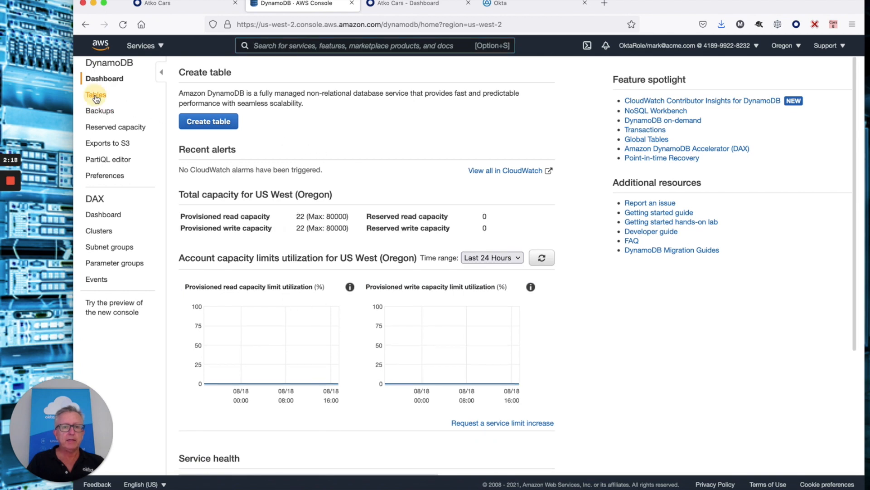
click(206, 211)
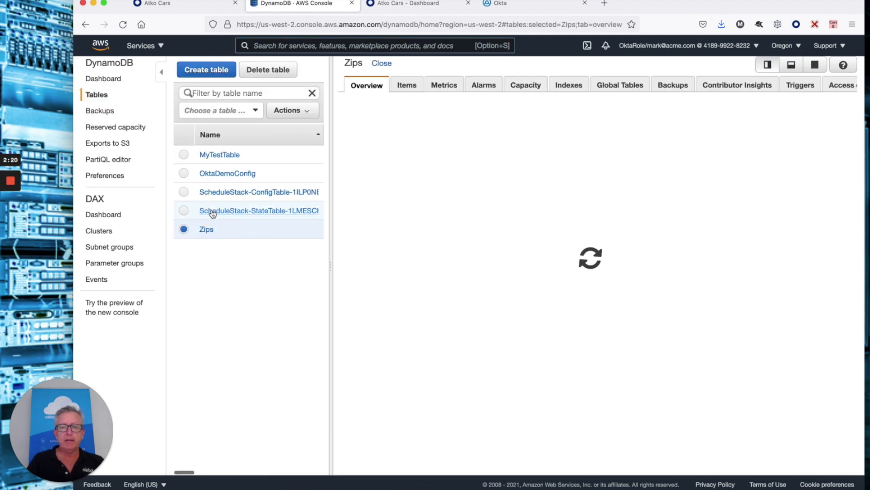
click(406, 86)
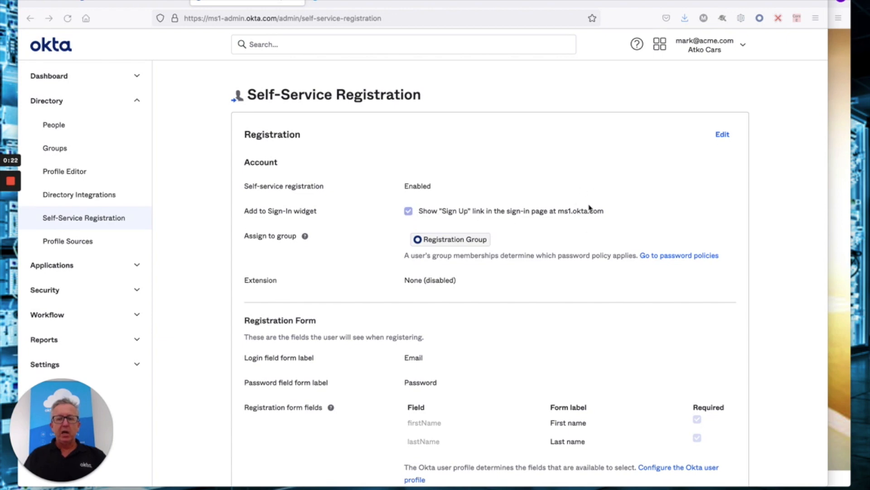
- Add the zipCode field to the self-service registration form, leaving it optional, and save the registration settings
scroll(589, 208, down, 2)
scroll(559, 208, down, 2)
scroll(560, 208, up, 2)
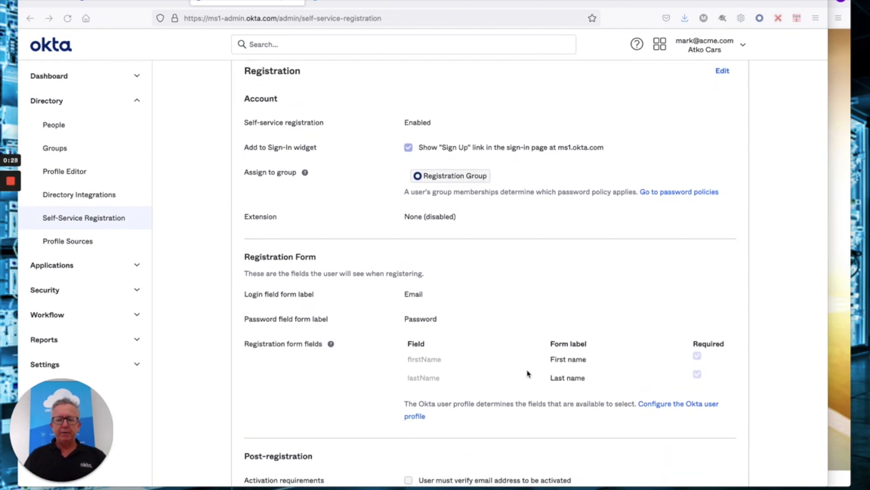
scroll(527, 373, up, 3)
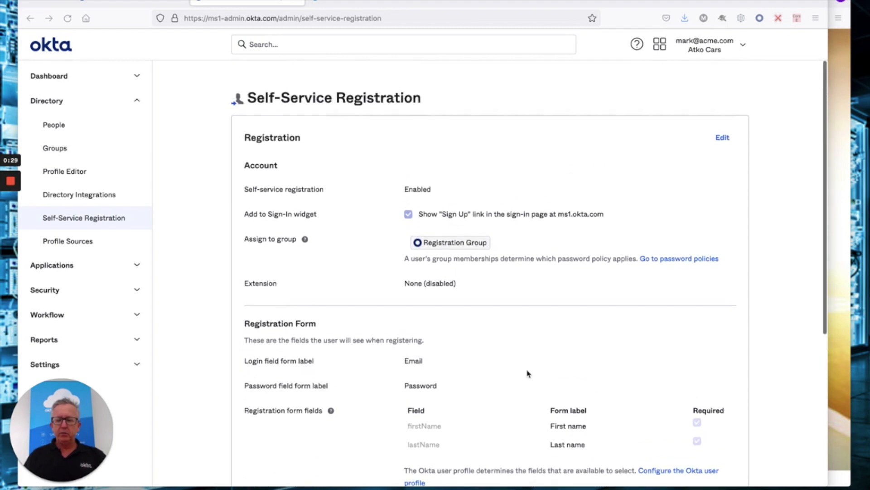
click(723, 136)
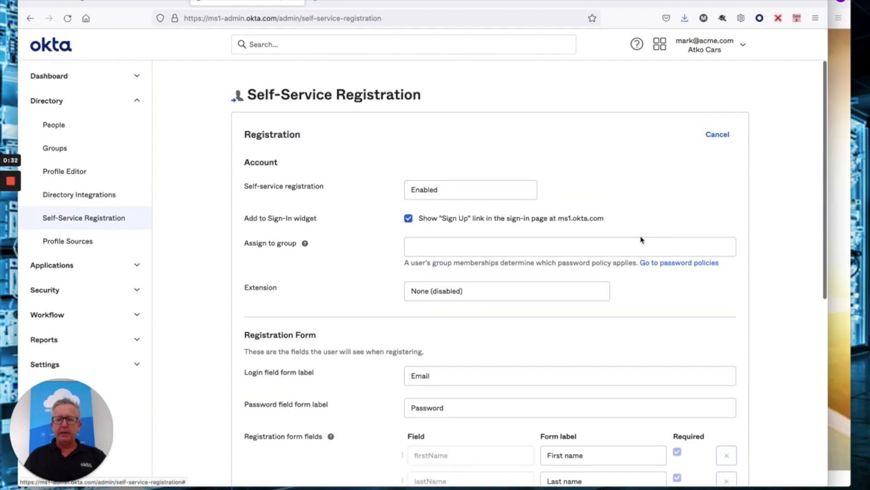
scroll(641, 237, down, 6)
click(436, 314)
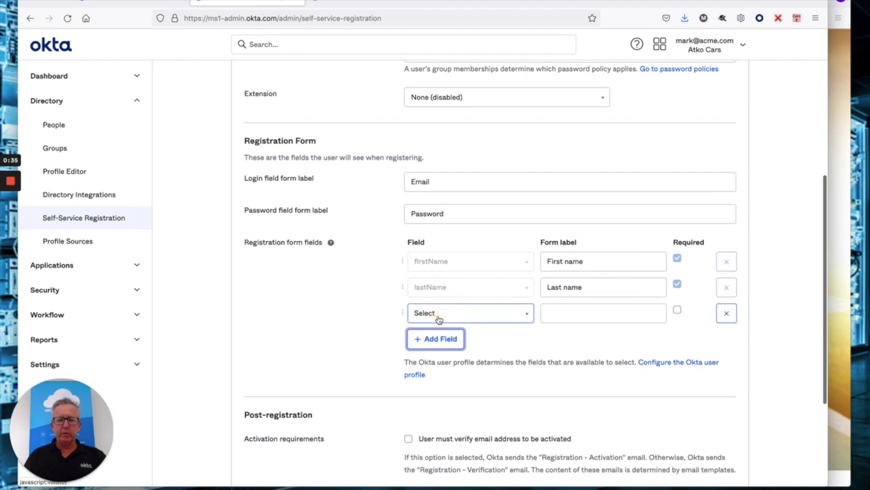
click(504, 316)
text(zip)
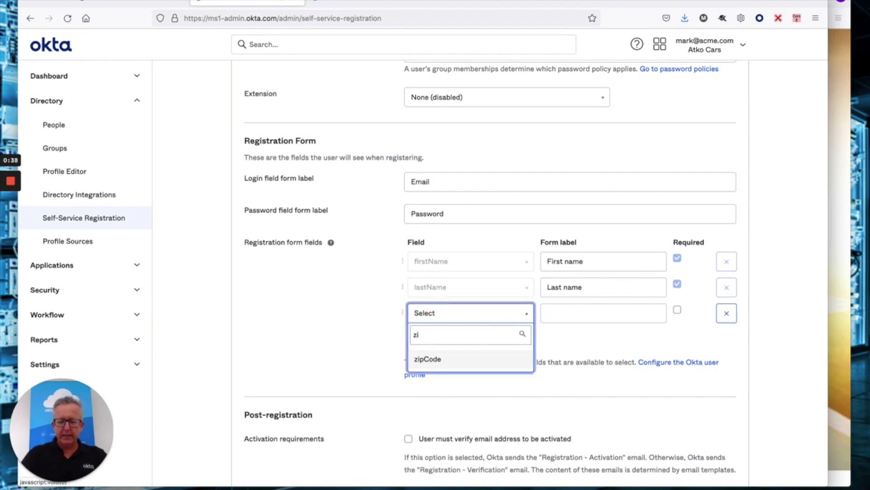
click(434, 358)
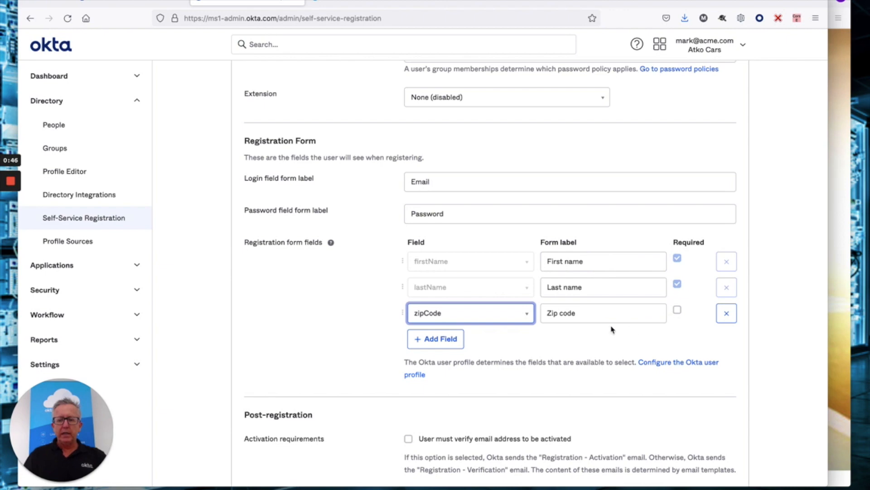
scroll(591, 336, down, 1)
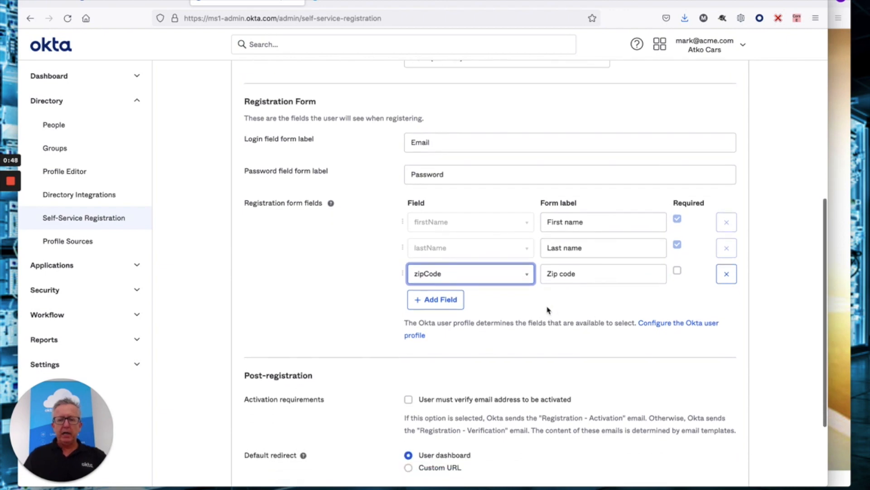
scroll(524, 332, down, 3)
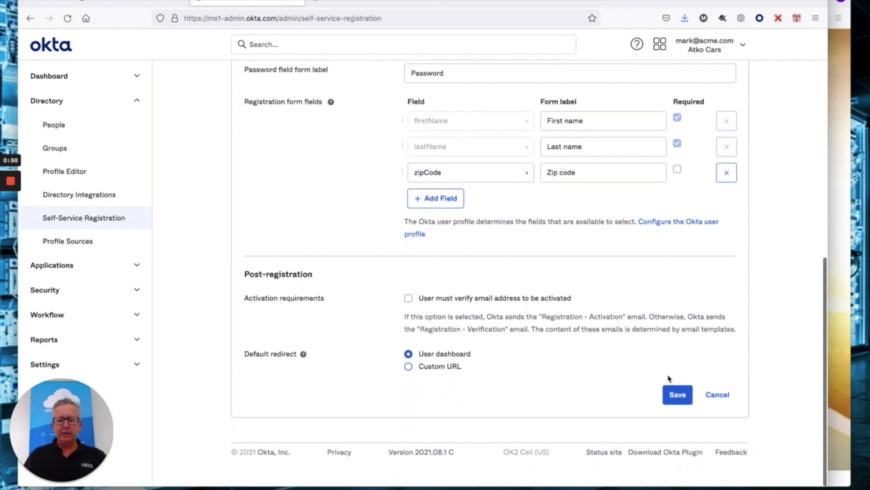
click(679, 395)
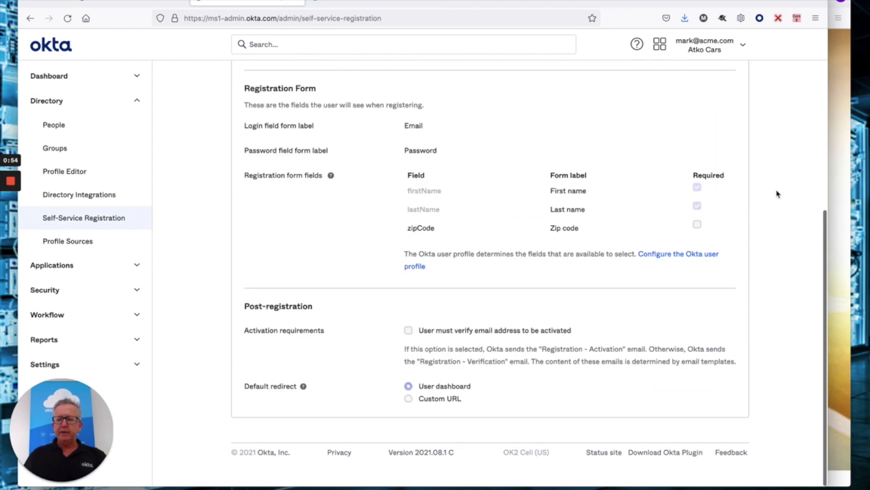
- Switch to the Atko Cars sign-in page and open its sign-up form to check the registration fields
click(840, 65)
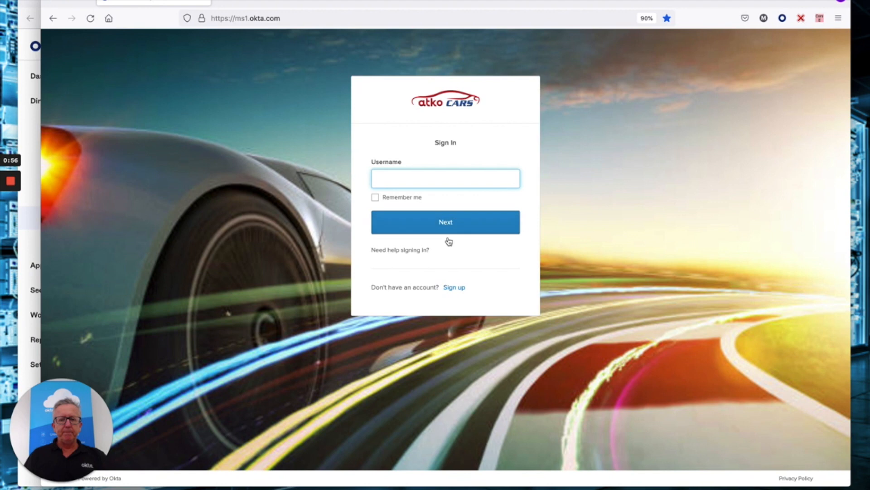
click(454, 288)
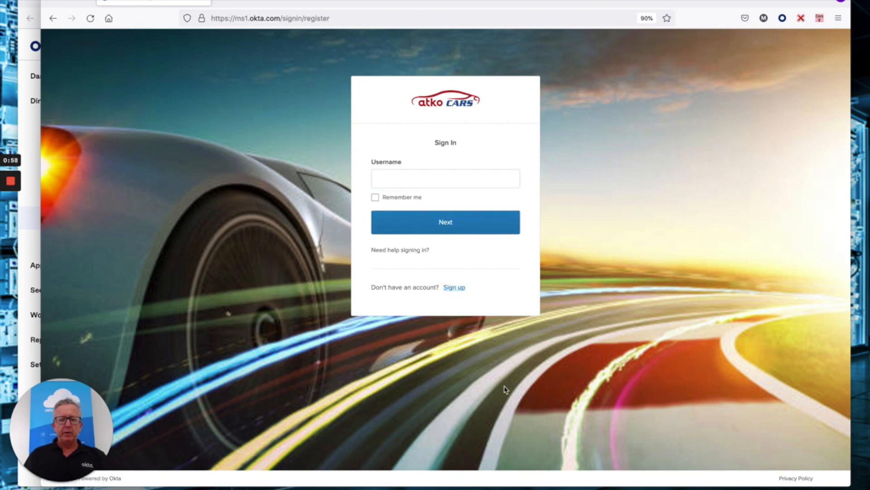
click(393, 270)
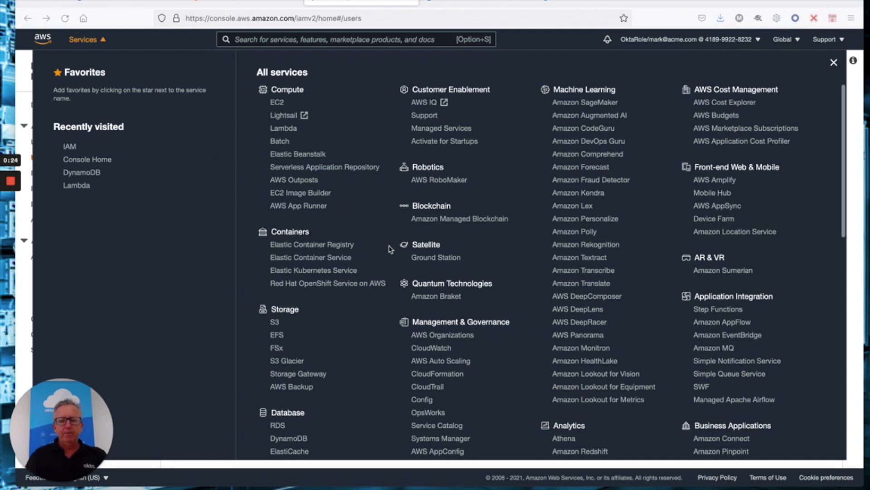
- Open the IAM service in the AWS console and go to its list of users
scroll(390, 249, down, 15)
scroll(390, 249, down, 1)
click(560, 282)
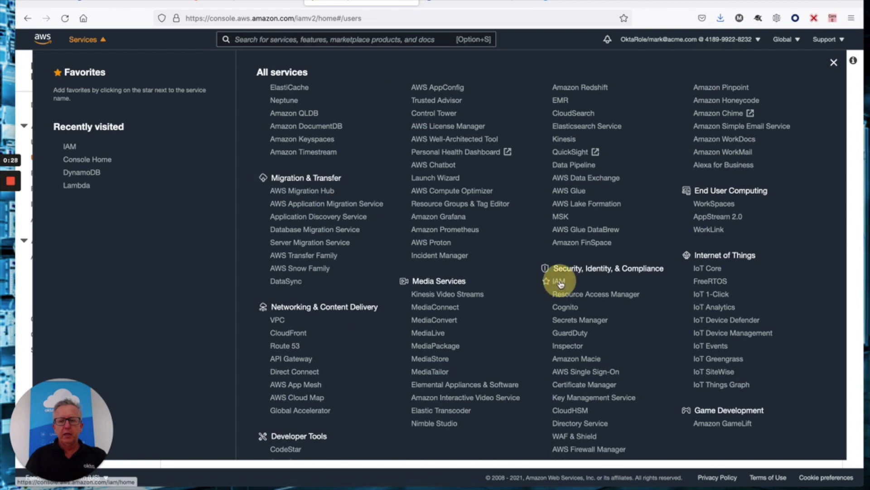
click(559, 281)
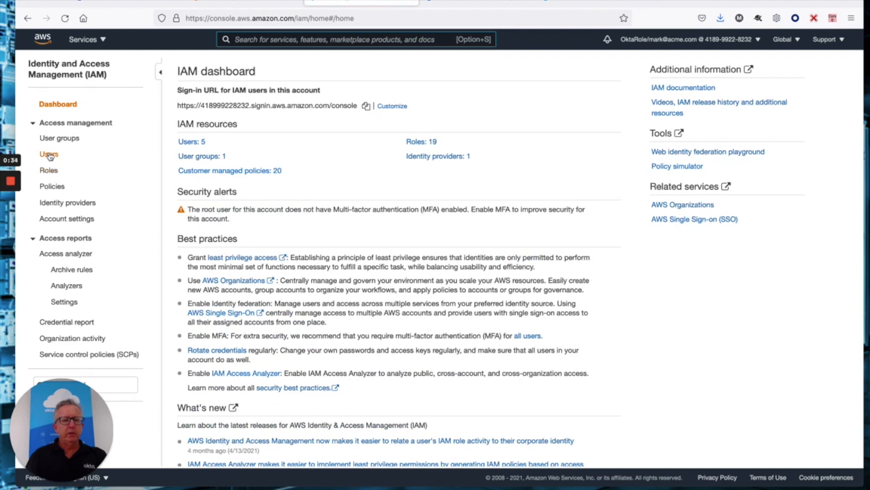
click(49, 154)
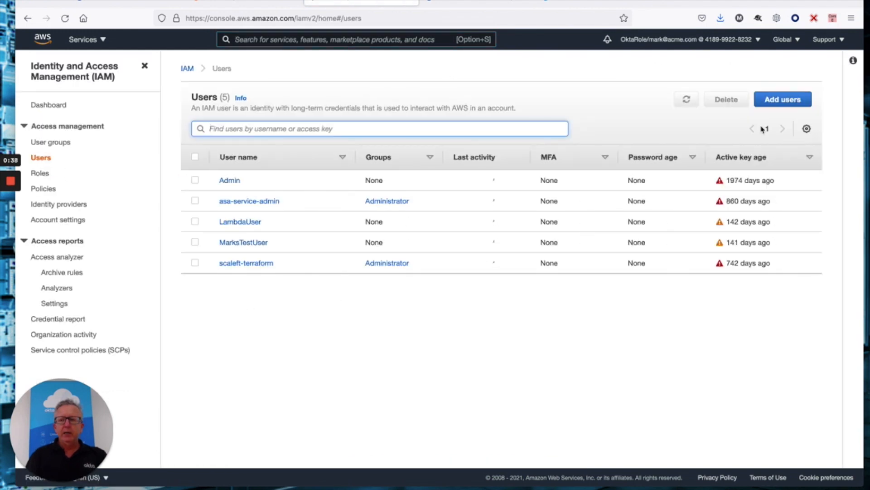
- Start a new IAM user named OktaUser with programmatic access and continue to its permissions
click(782, 101)
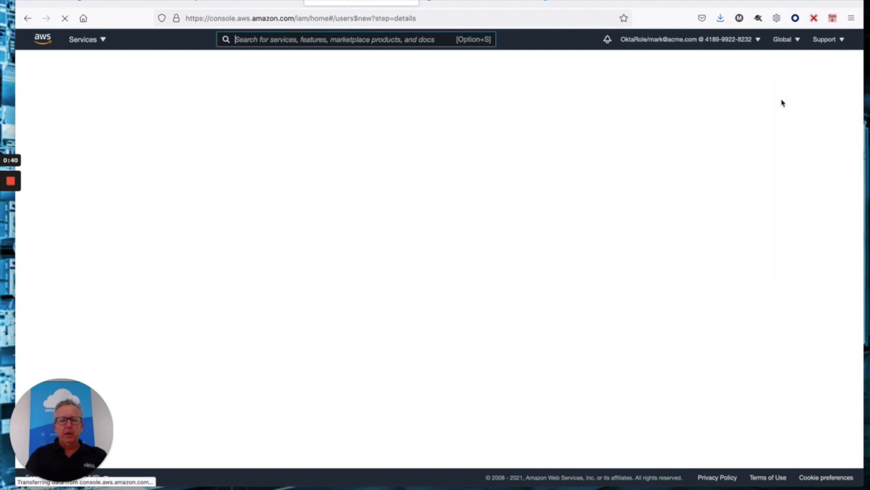
click(379, 145)
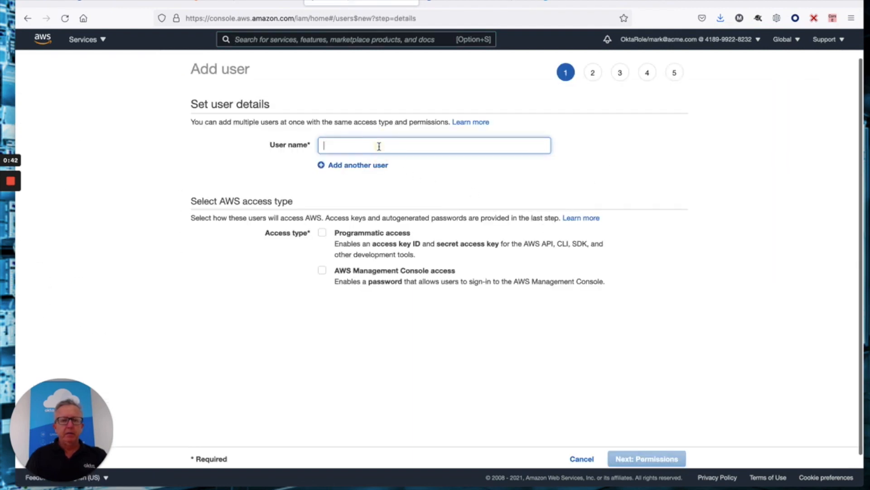
text(Okta)
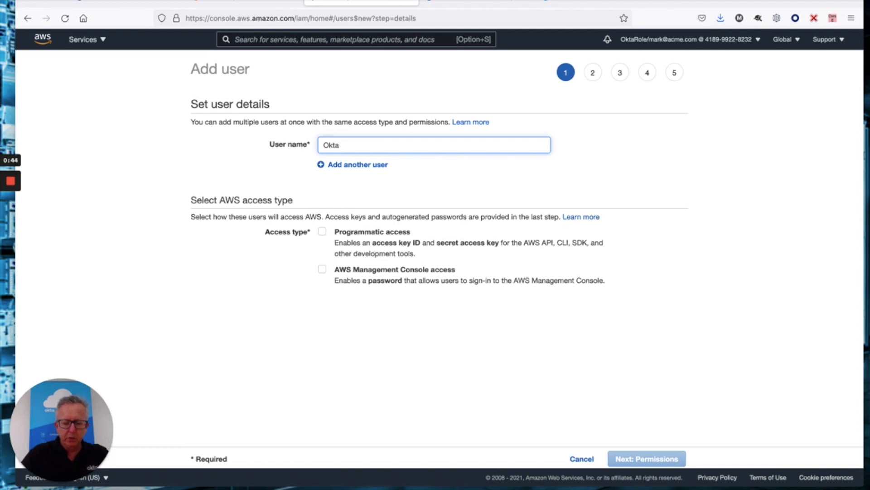
text(User)
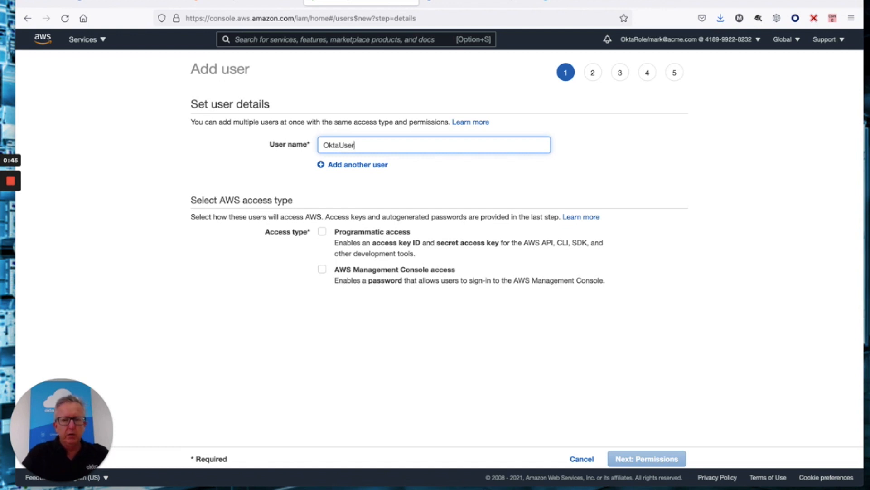
click(324, 233)
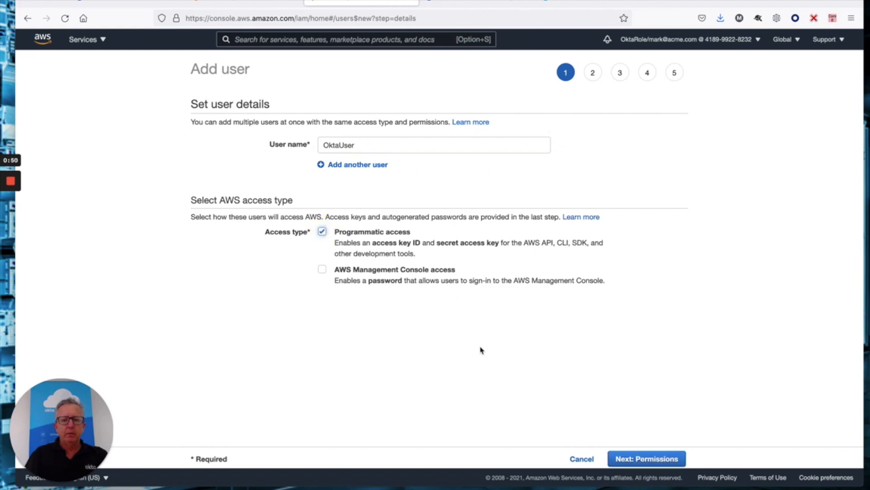
click(638, 458)
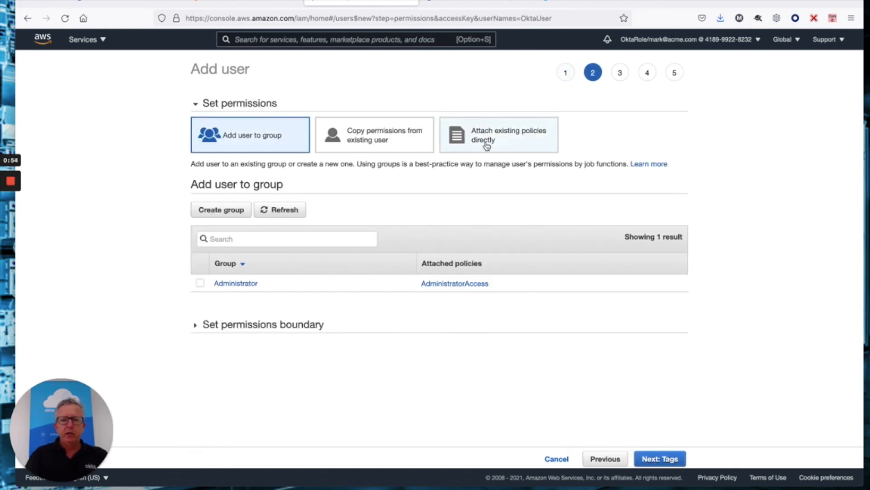
- Attach the existing AWSLambda_FullAccess policy directly to the new user and continue to the tags
click(500, 139)
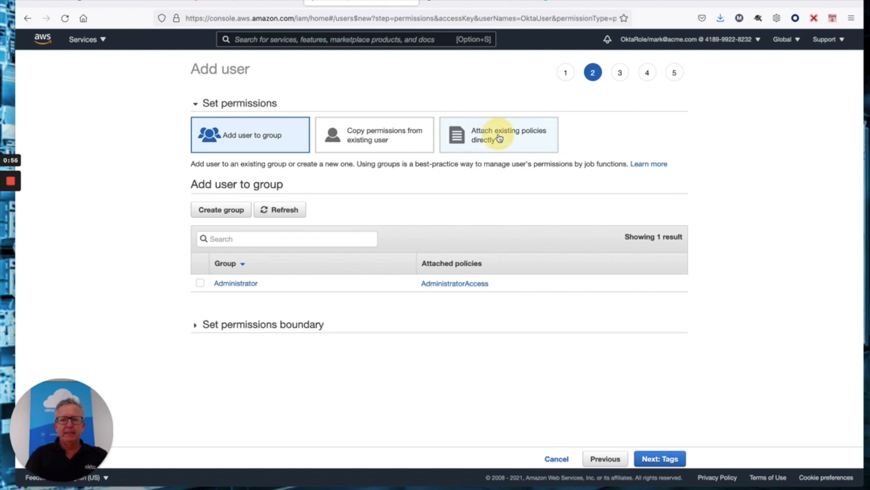
click(304, 196)
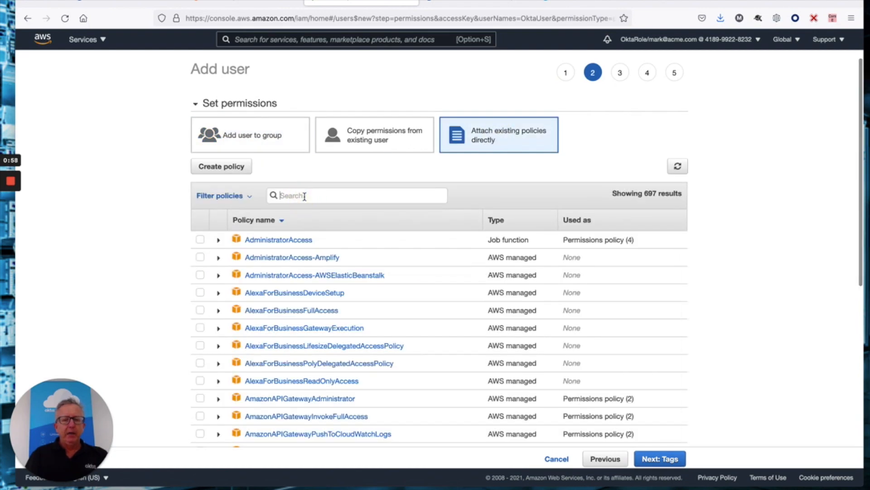
text(awslamb)
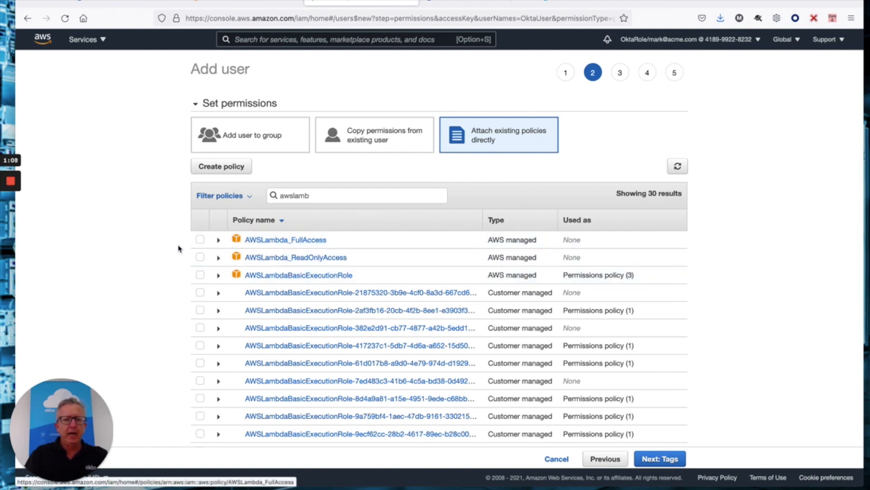
click(200, 241)
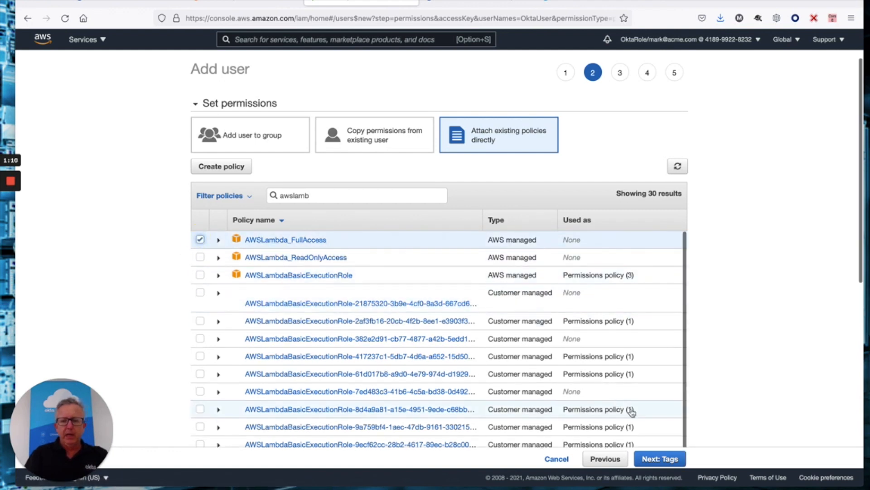
click(658, 457)
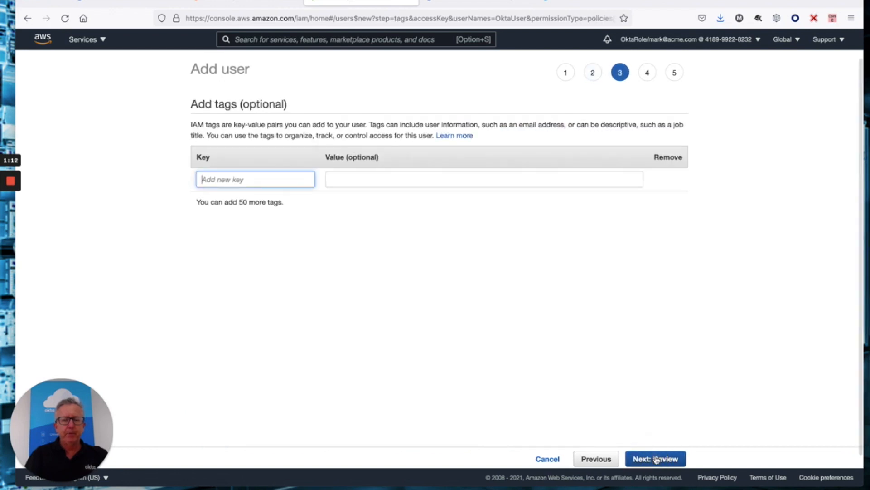
- Create the OktaUser account without tags and reveal its secret access key
click(655, 461)
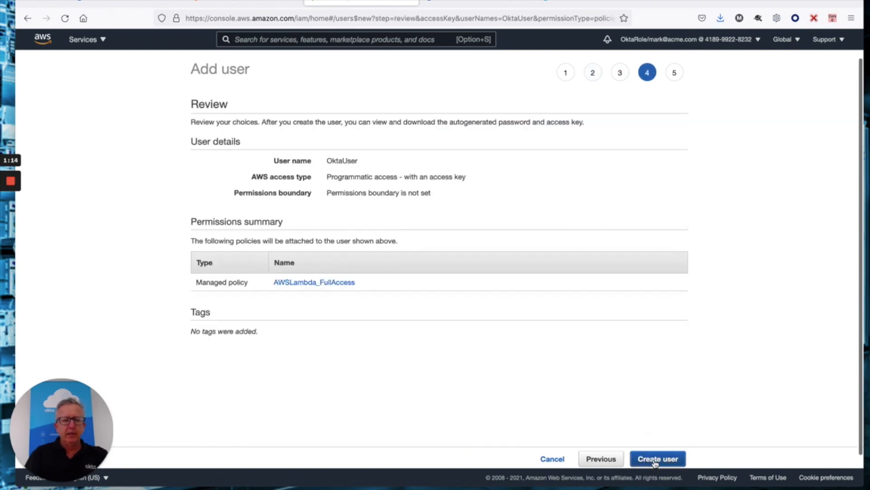
click(657, 460)
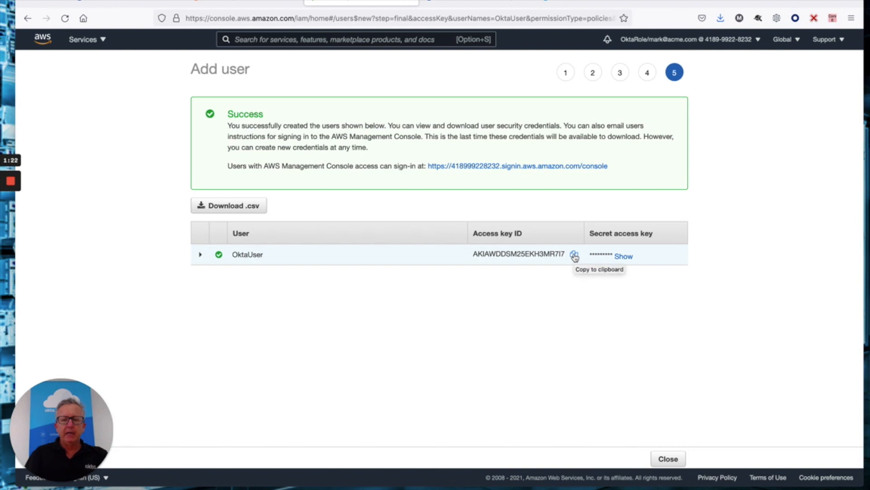
click(623, 256)
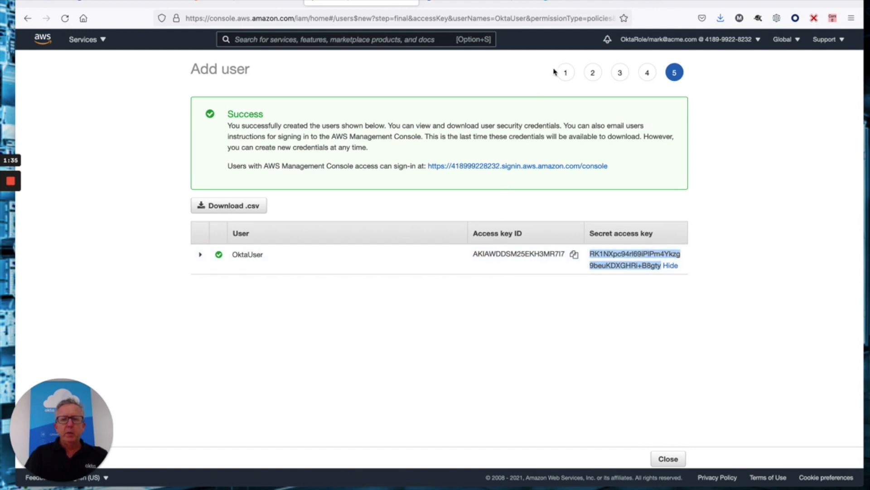
- Switch to the Okta Workflows connections and start a new AWS Lambda connection, nicknamed with the owner's first name plus "Lambda Connection"
click(569, 2)
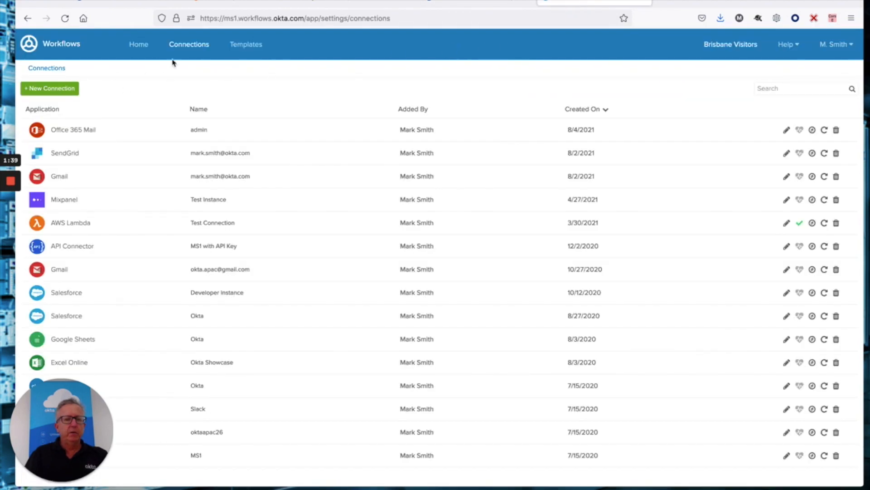
click(51, 90)
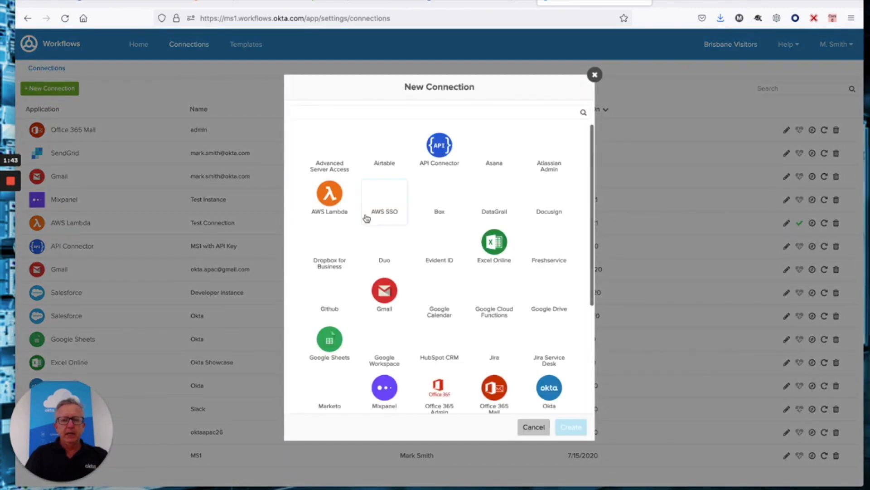
click(320, 197)
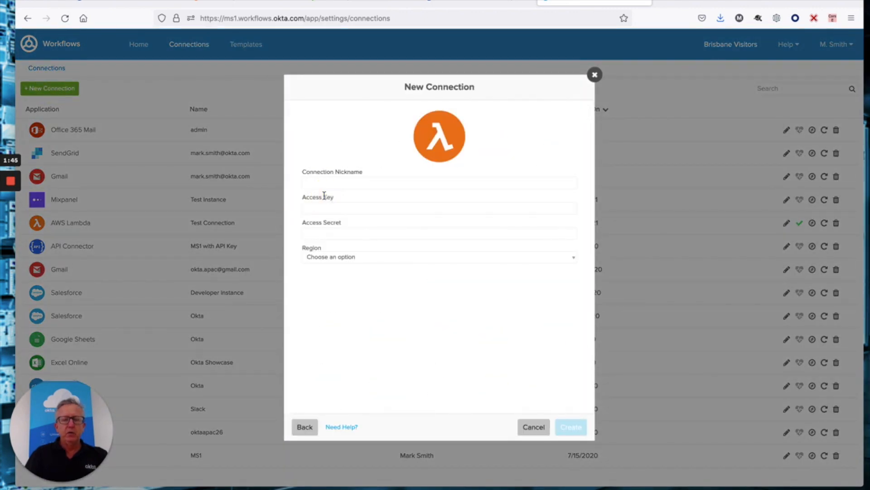
click(349, 181)
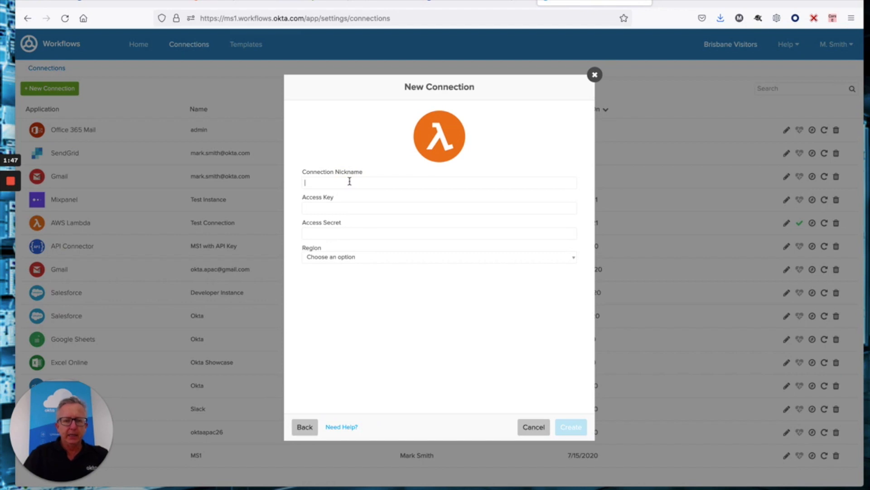
text(Mark)
text(s Lambda)
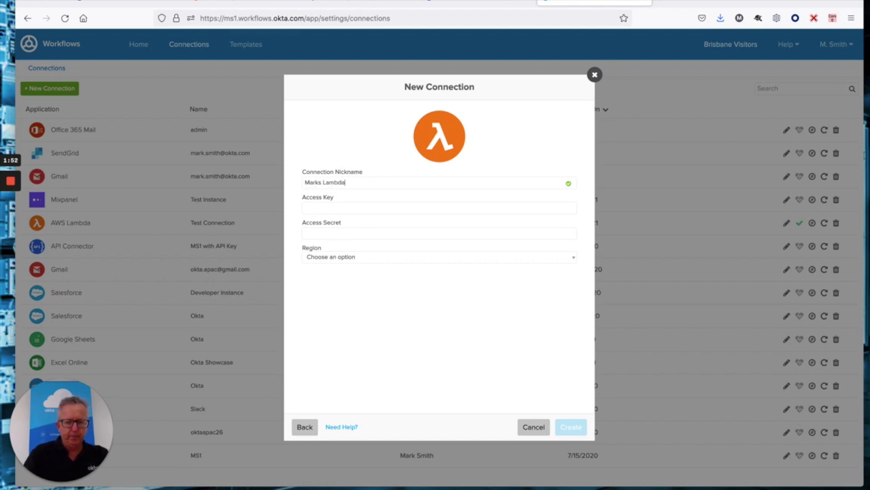
text( Connection)
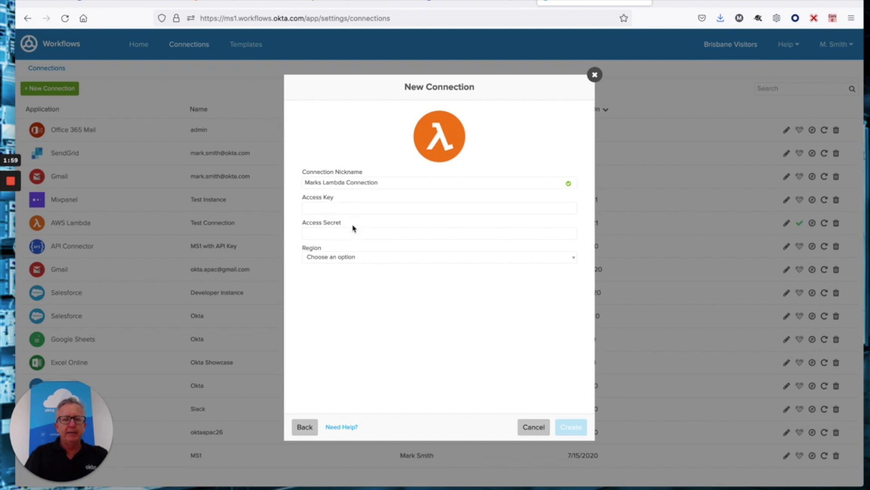
- Copy the OktaUser access key ID from the AWS console into the new Lambda connection's Access Key field
click(361, 7)
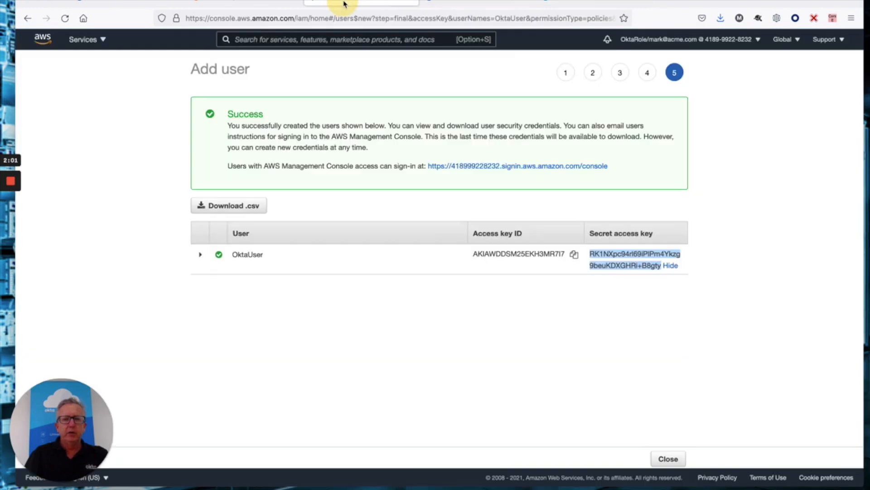
click(574, 254)
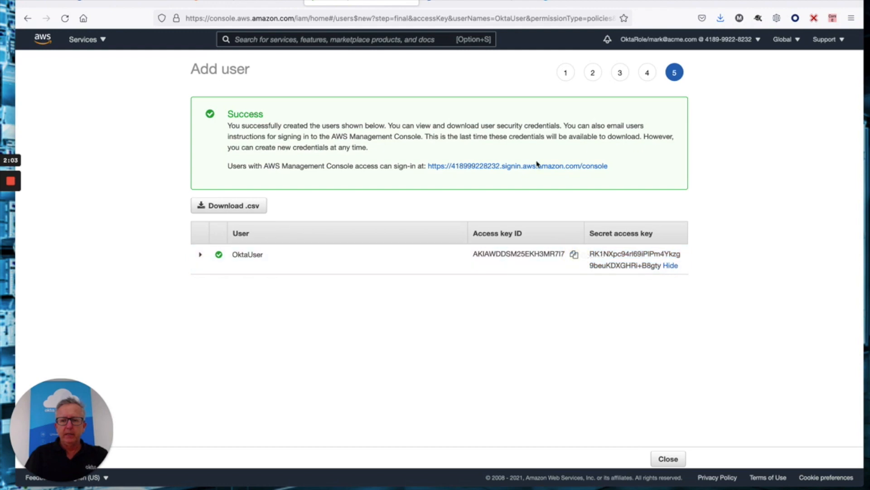
click(589, 7)
click(346, 211)
key(ctrl+v)
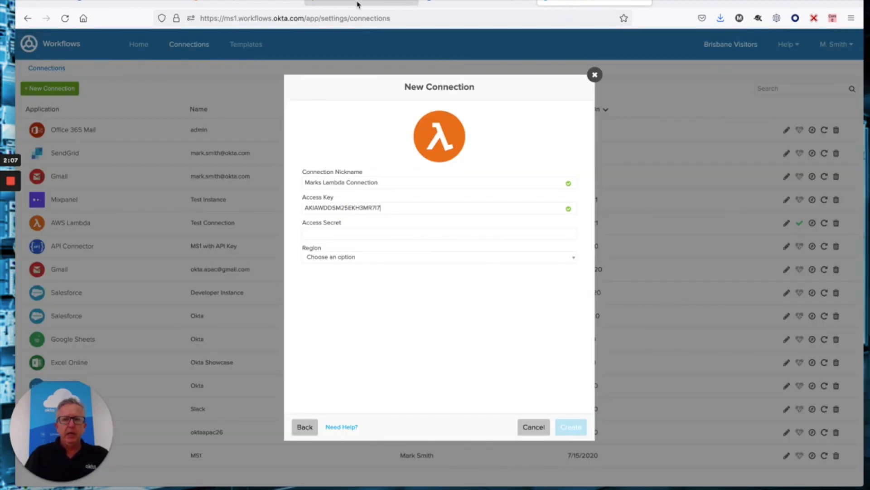
- Copy the OktaUser secret access key from the AWS console into the new Lambda connection's Access Secret field
click(357, 4)
double_click(606, 262)
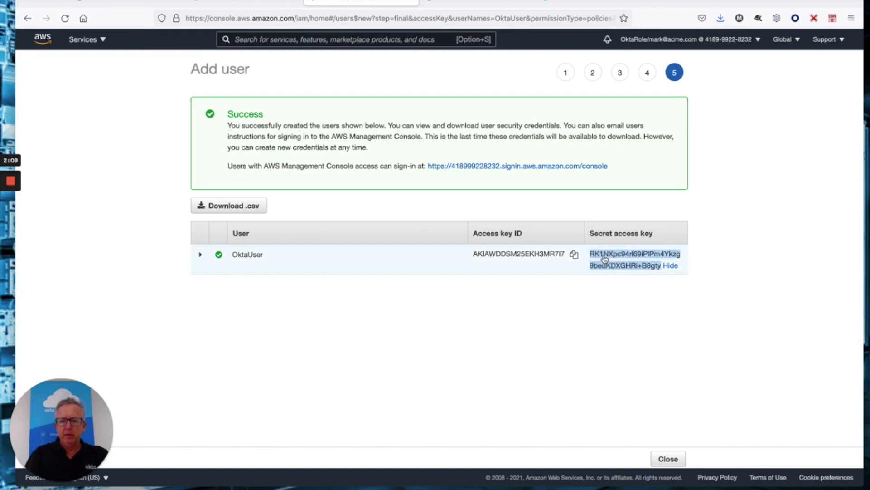
click(566, 5)
click(334, 234)
key(ctrl+v)
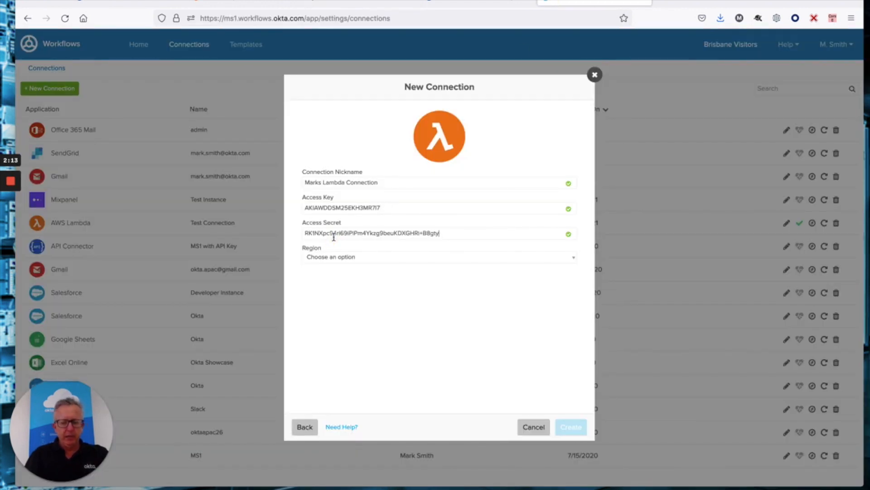
- Set the connection's region to US West (Oregon) and create the AWS Lambda connection
click(336, 258)
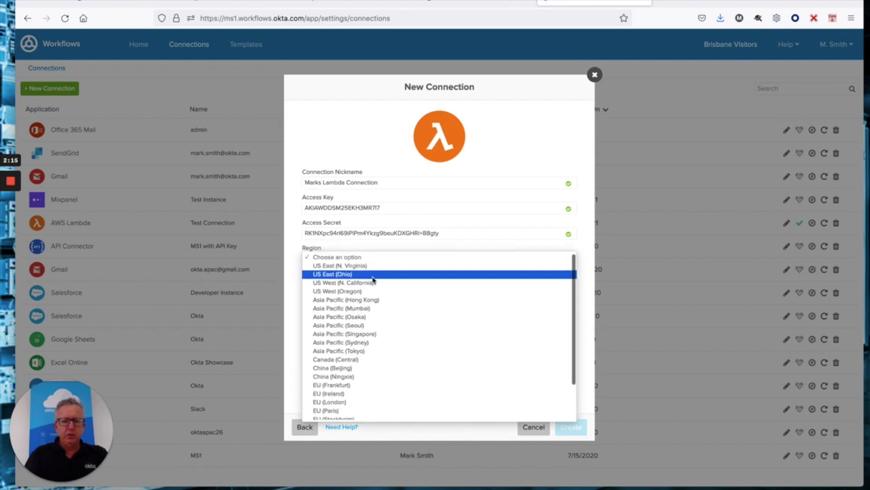
click(351, 292)
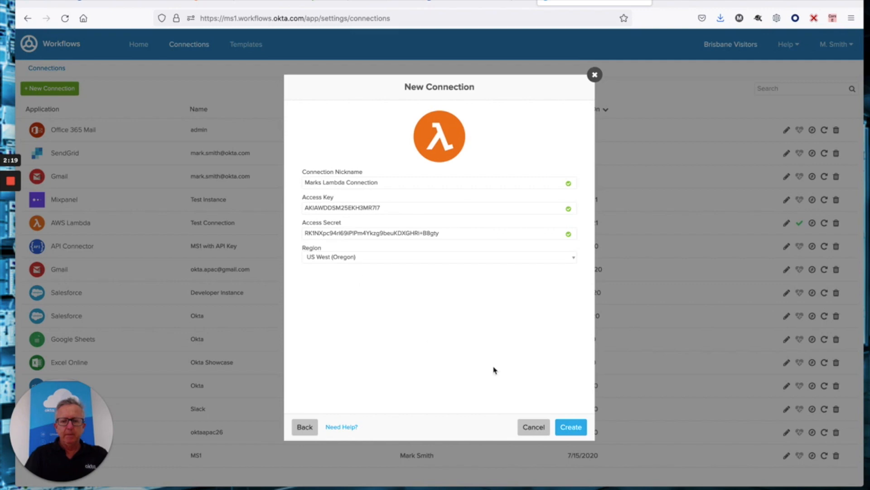
click(570, 428)
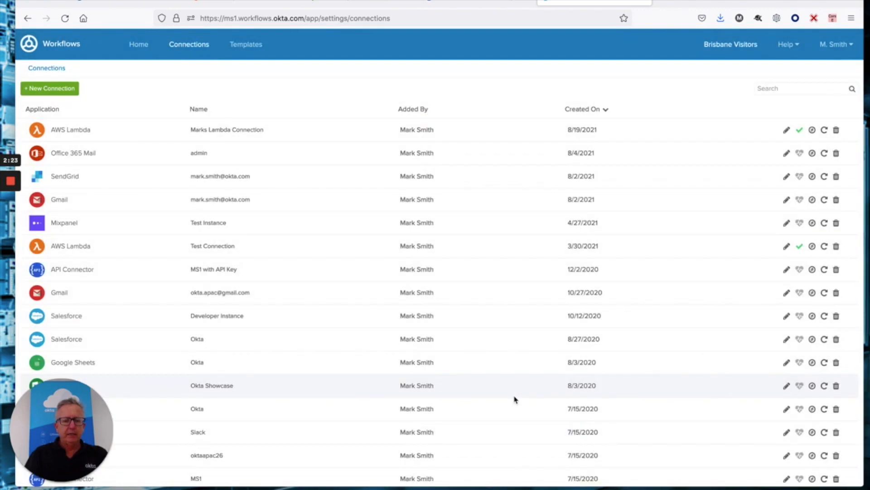
mouse_move(798, 137)
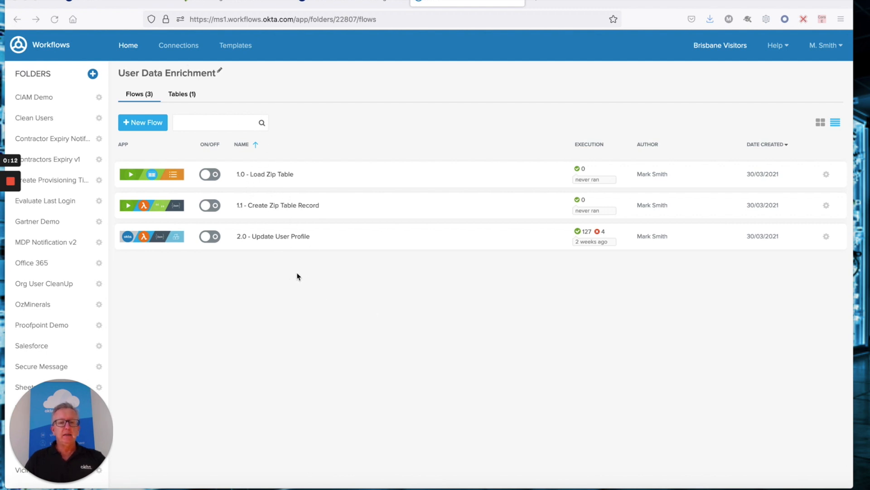
- In the 1.1 - Create Zip Table Record flow, point the Lambda Invoke card to the new connection and myDynamoDBFunction, and save the flow
click(281, 204)
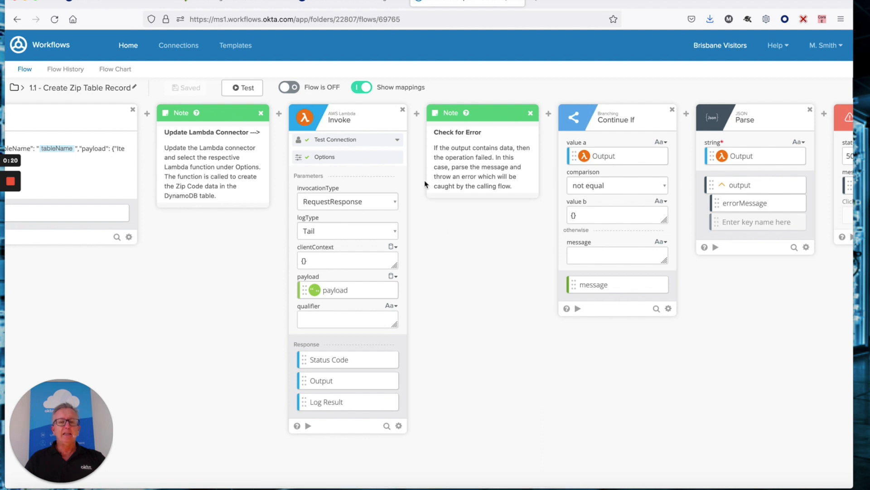
click(396, 142)
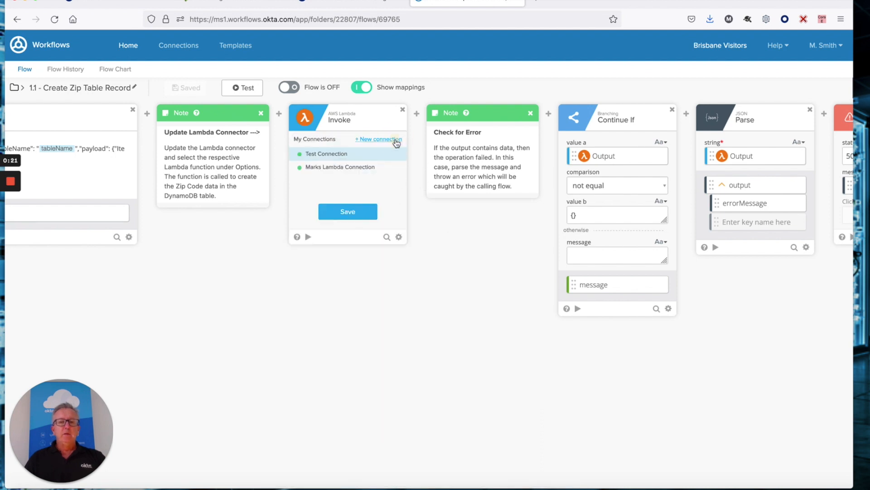
click(328, 168)
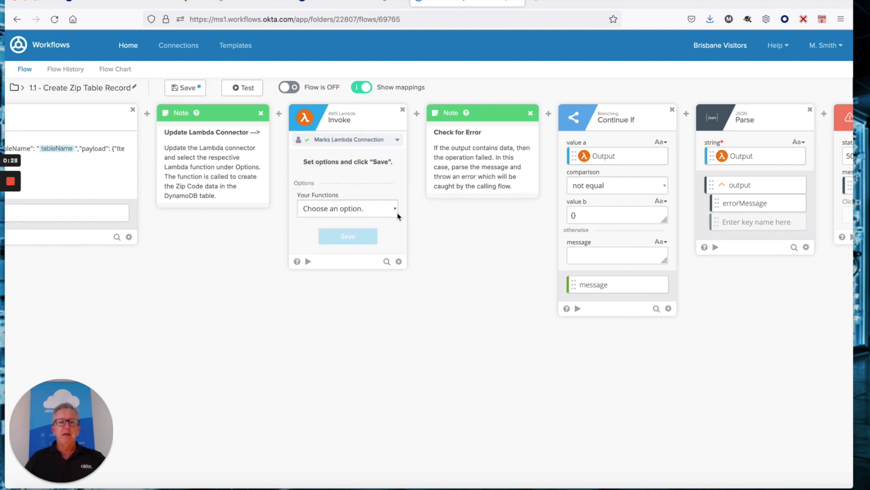
click(394, 212)
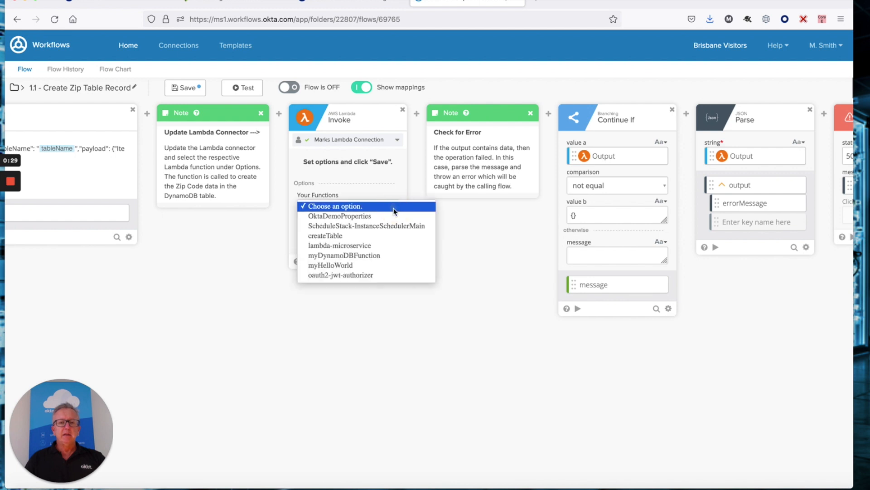
click(336, 255)
click(348, 235)
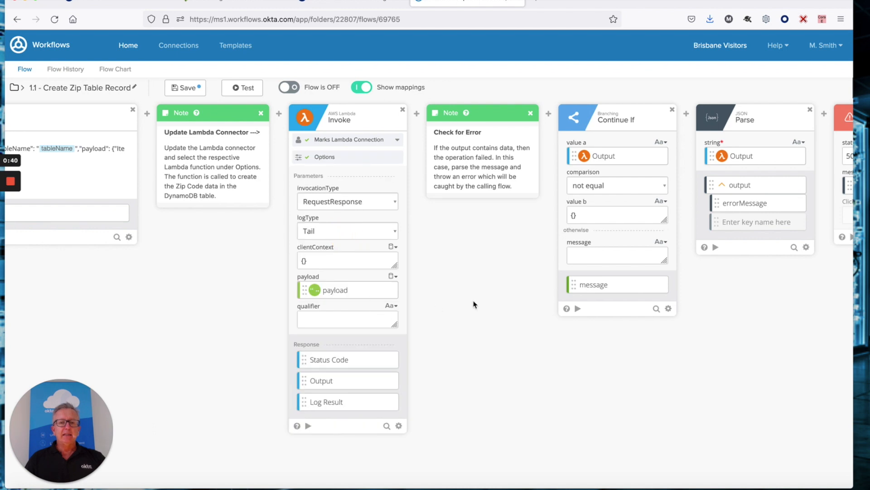
click(184, 87)
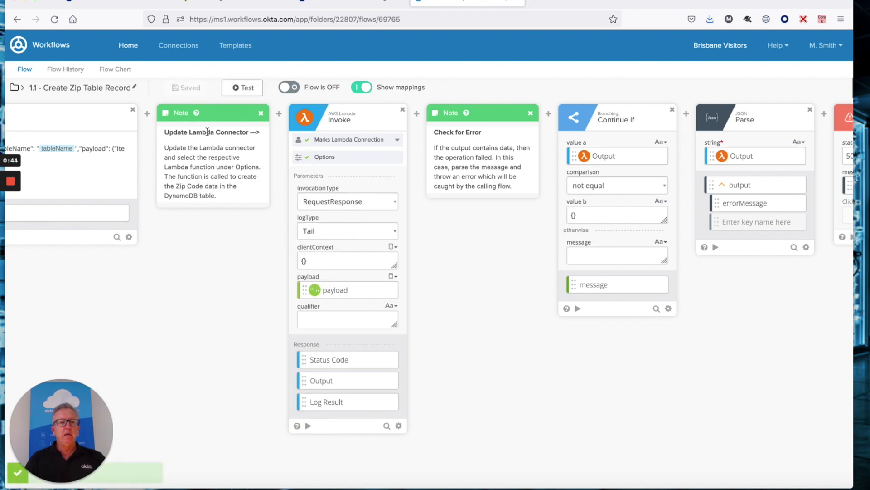
- In the 2.0 - Update User Profile flow, point the Lambda Invoke card to the new connection and myDynamoDBFunction, and save the flow
click(128, 47)
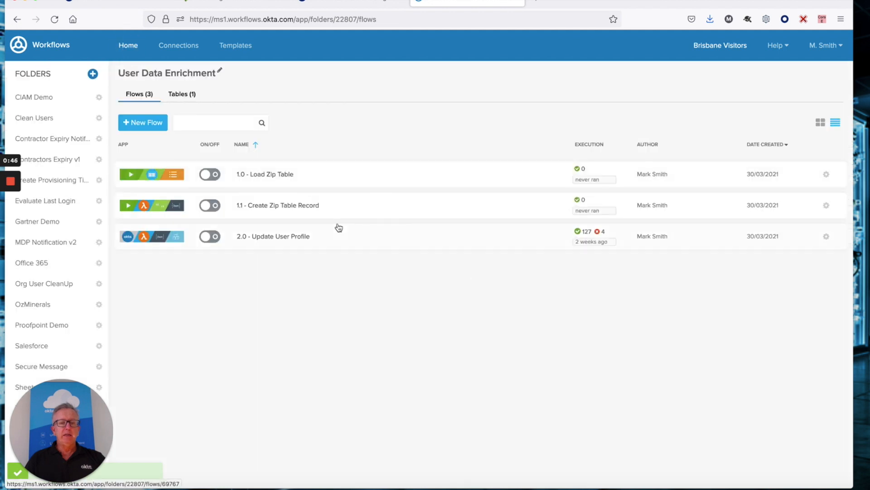
click(281, 237)
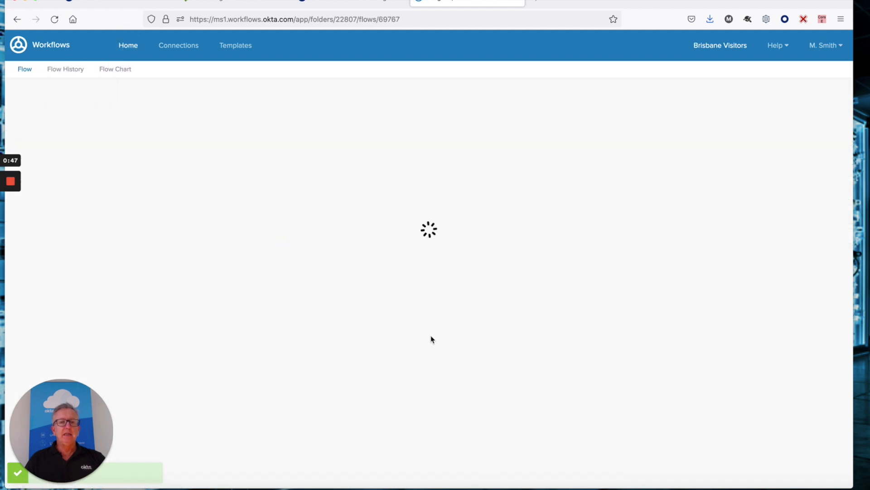
scroll(383, 325, right, 15)
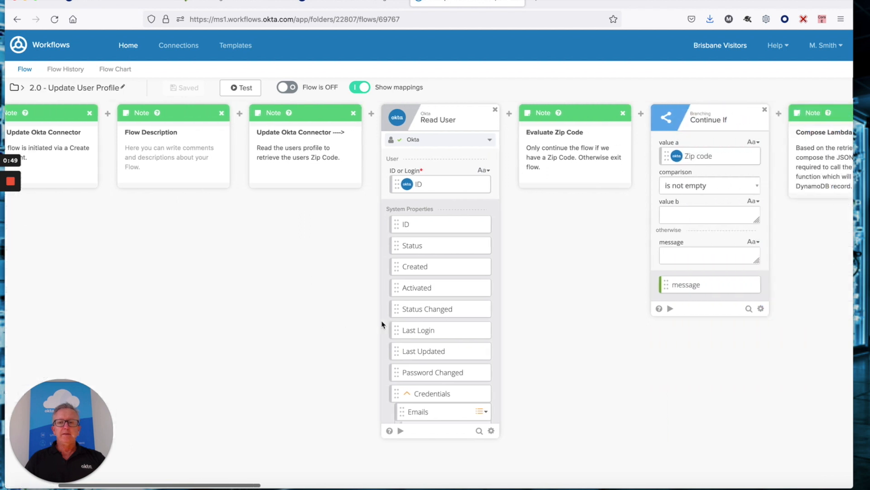
scroll(382, 324, right, 10)
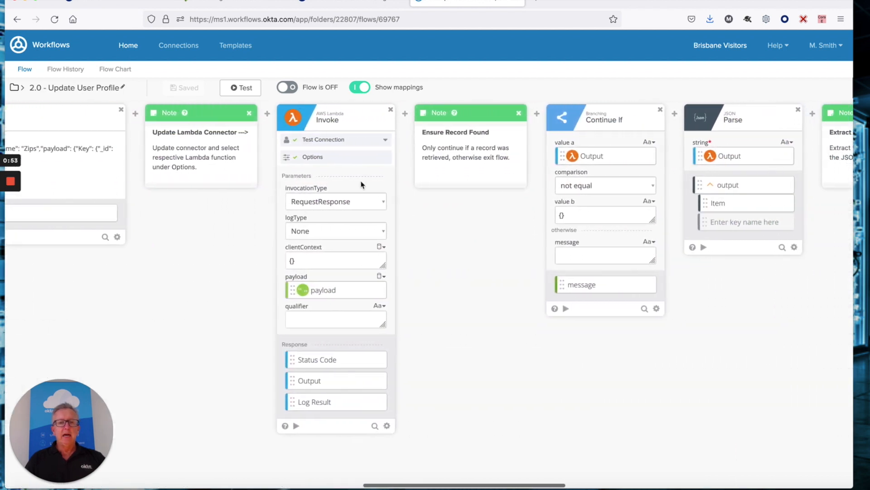
click(346, 140)
click(333, 168)
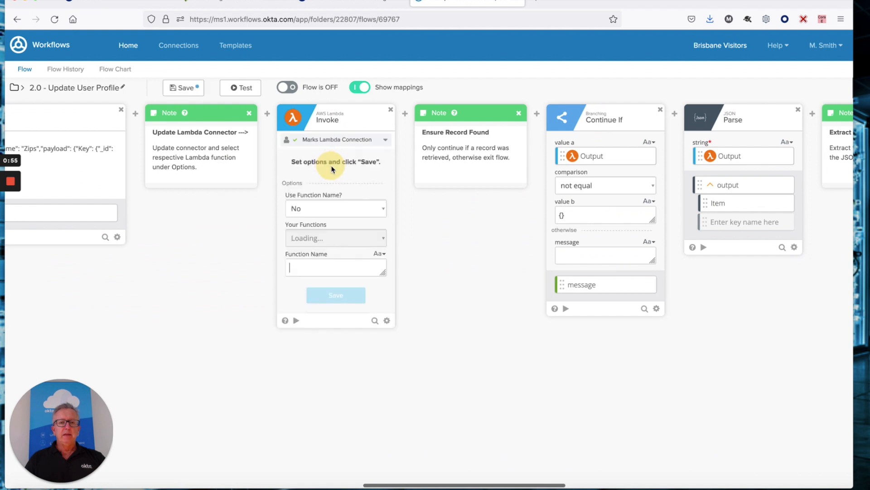
click(370, 269)
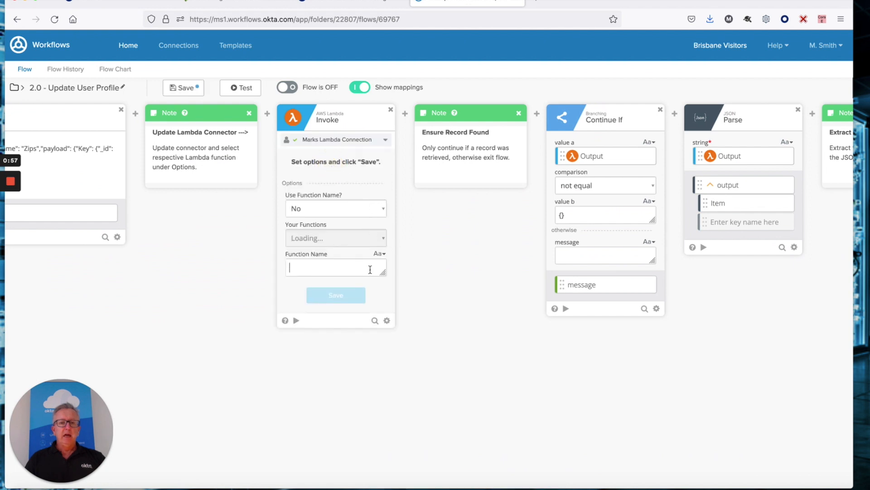
click(384, 240)
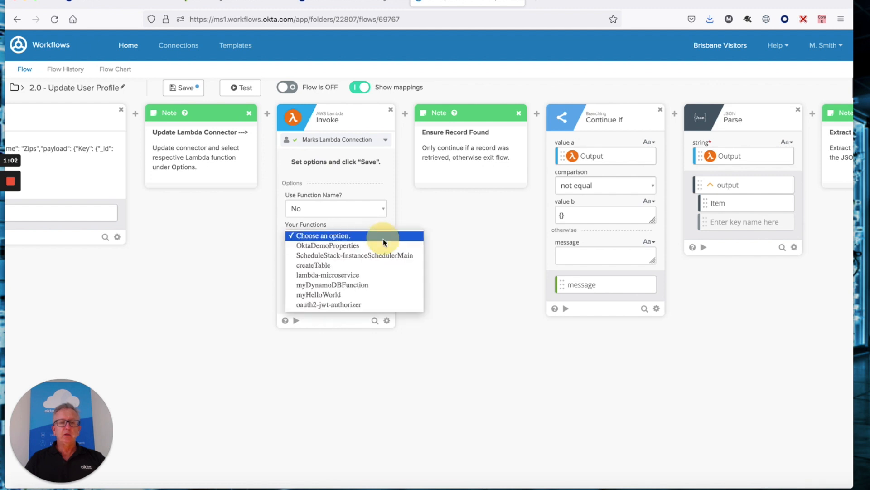
click(327, 286)
click(342, 290)
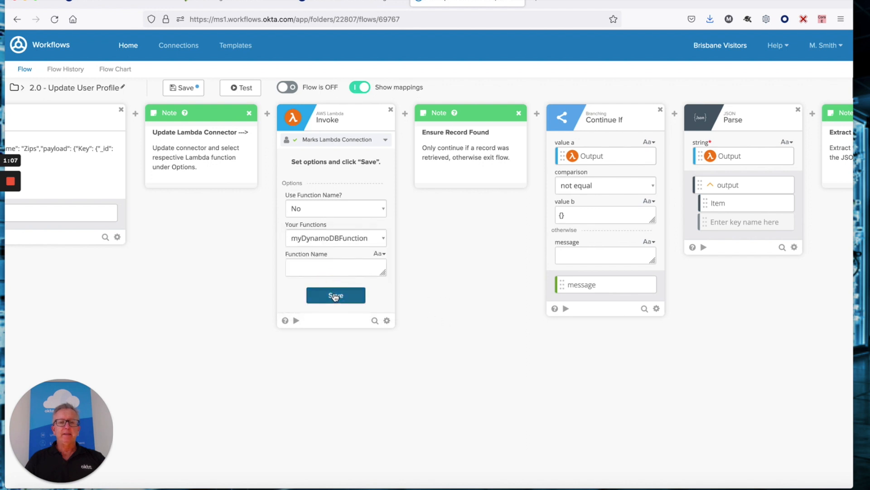
click(185, 88)
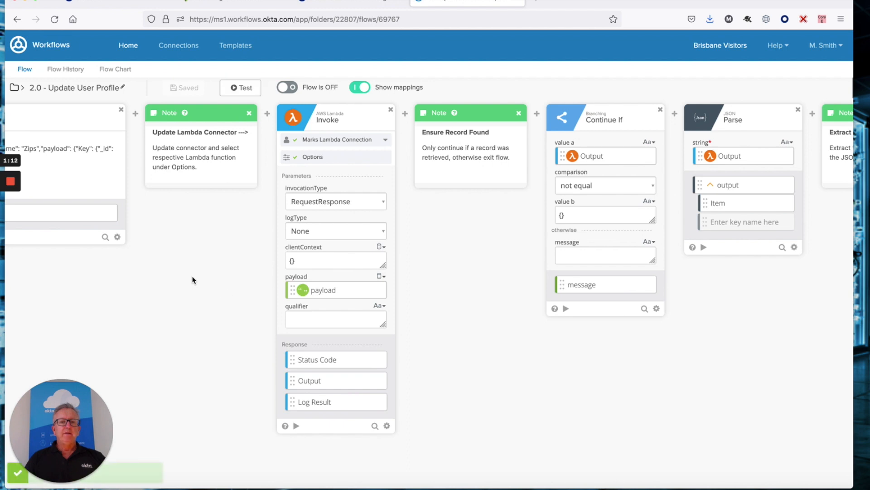
- Return to the User Data Enrichment flows and turn on 1.0 - Load Zip Table and 1.1 - Create Zip Table Record
click(124, 46)
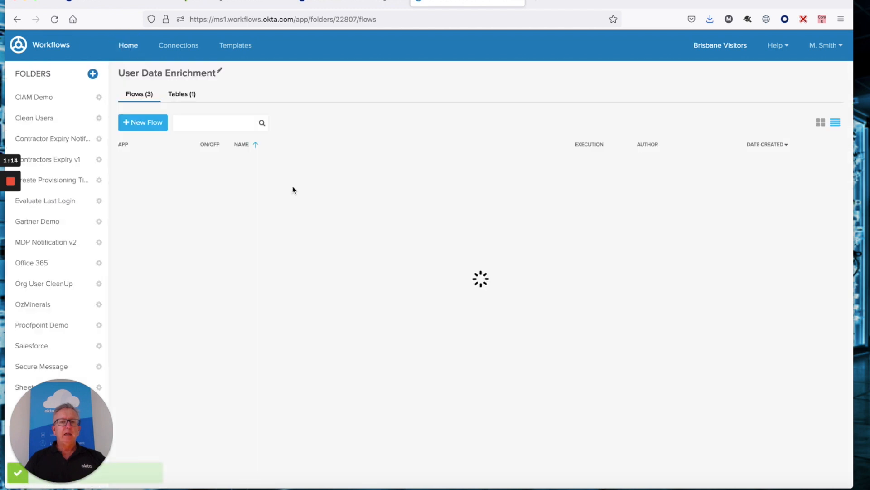
click(216, 174)
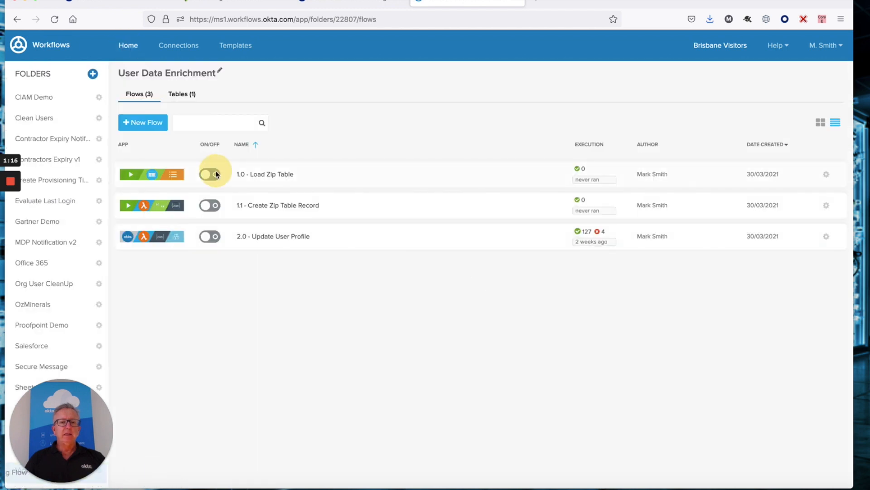
click(216, 206)
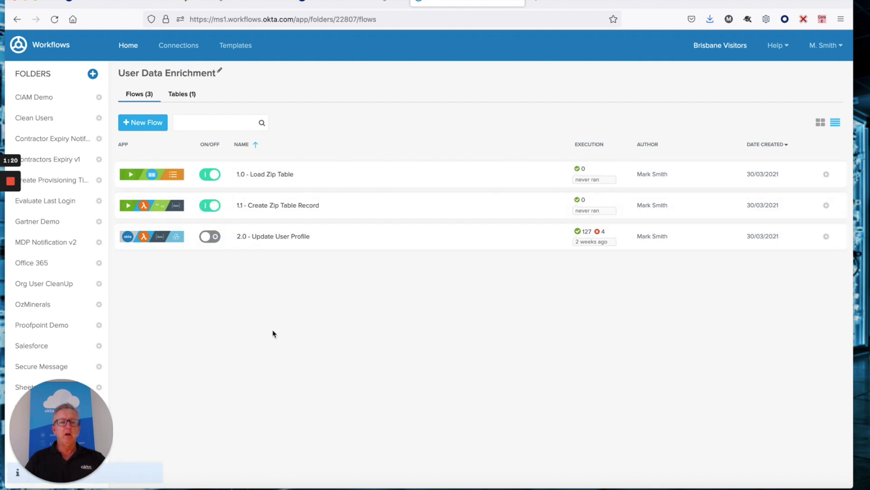
- Import csv data.csv from Downloads into the sample-zip-data table with the suggested column mapping, and look through the imported rows
click(181, 95)
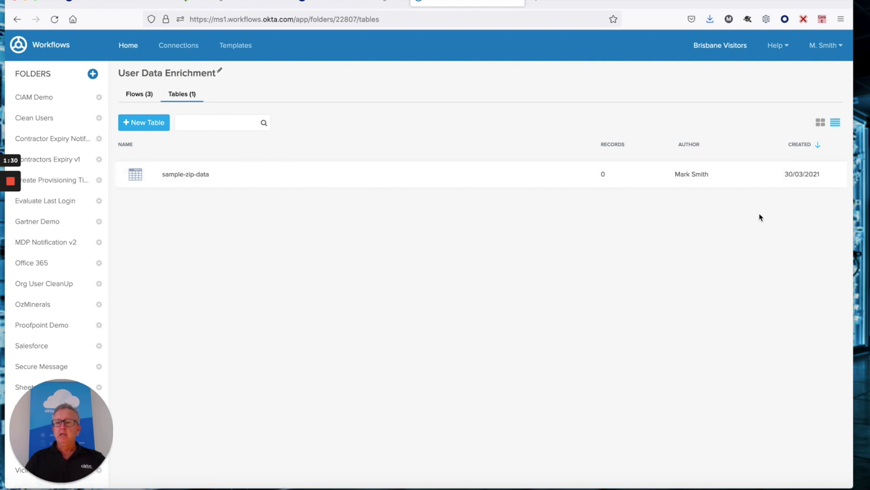
click(787, 177)
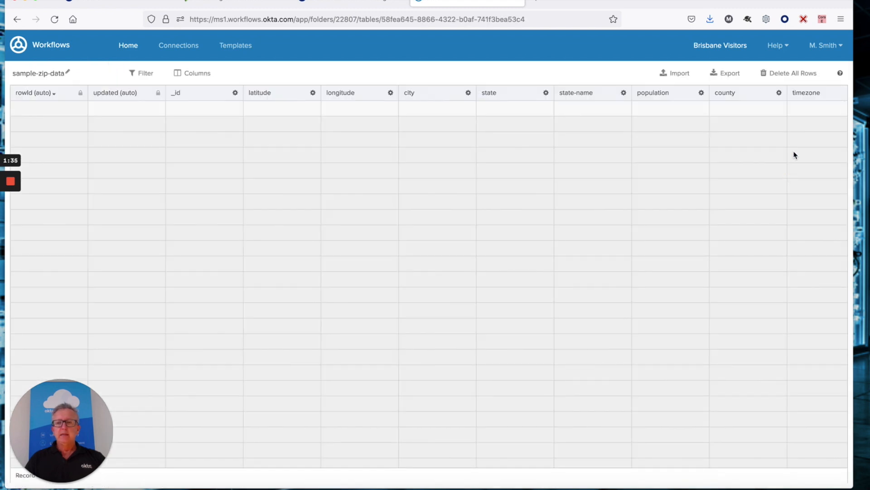
click(677, 74)
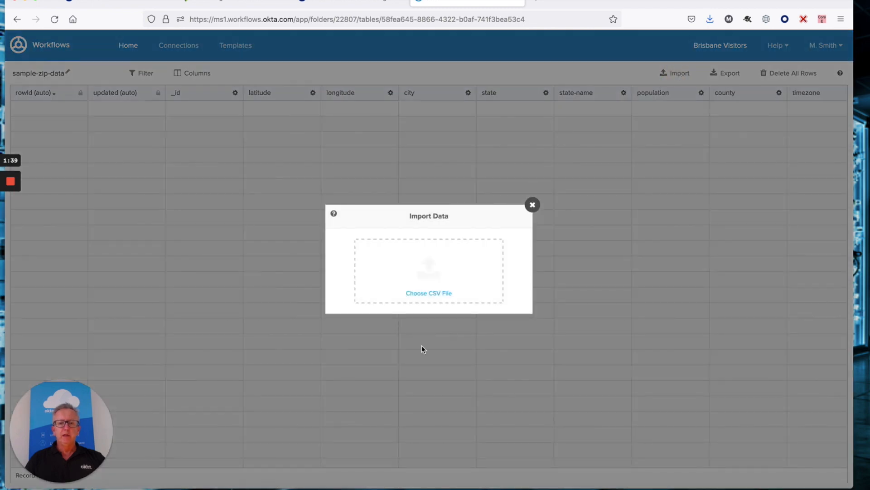
click(421, 294)
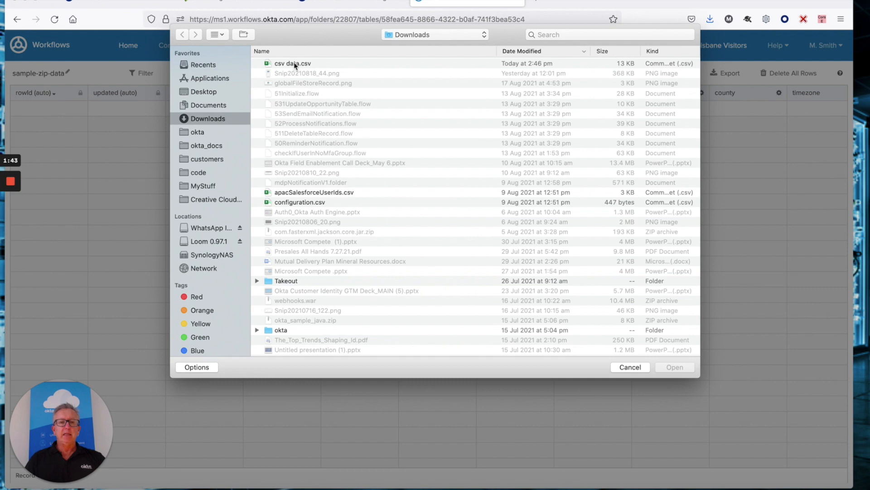
double_click(293, 63)
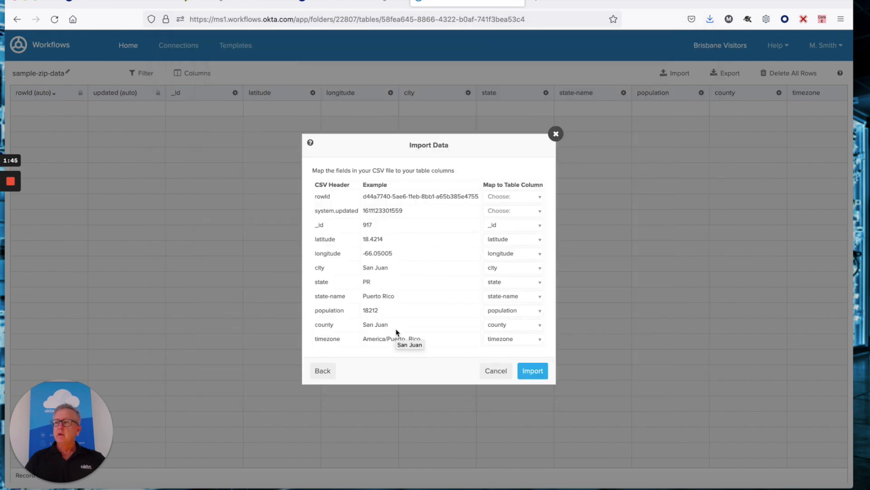
click(532, 370)
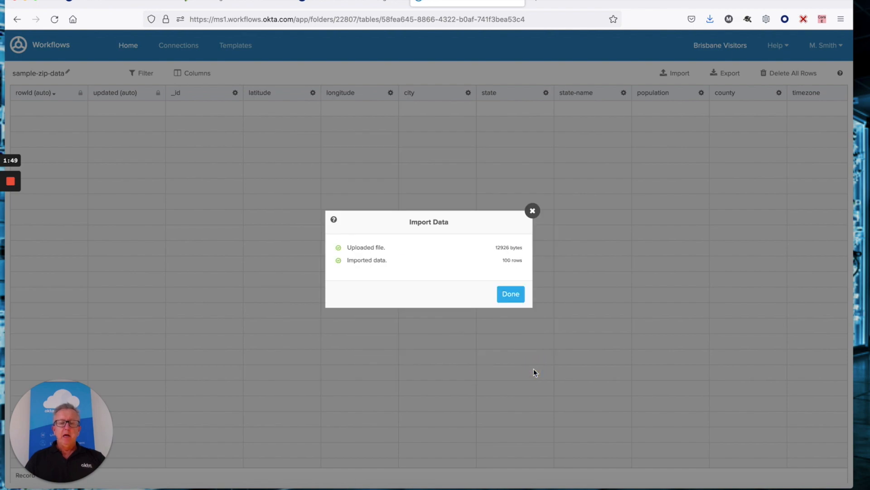
click(511, 294)
scroll(322, 319, down, 10)
scroll(322, 318, down, 20)
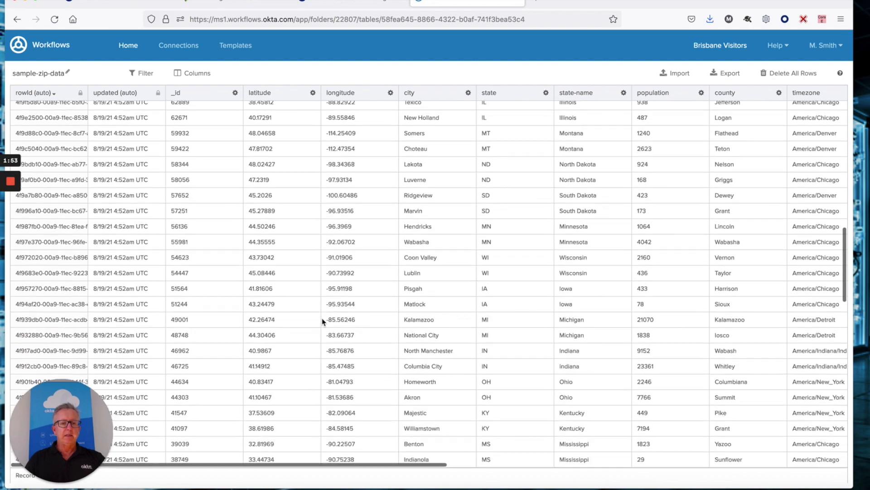
scroll(322, 320, down, 5)
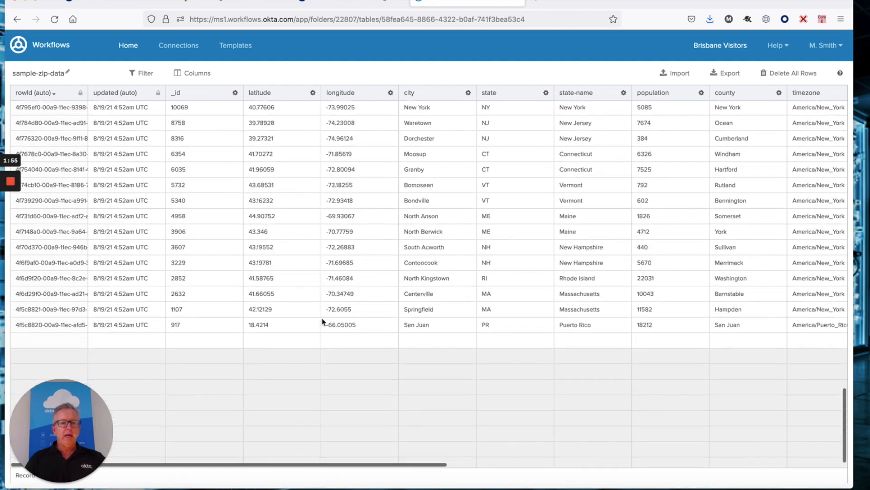
- Look through the imported zip rows, reopening the sample-zip-data table from the User Data Enrichment folder
scroll(256, 313, left, 2)
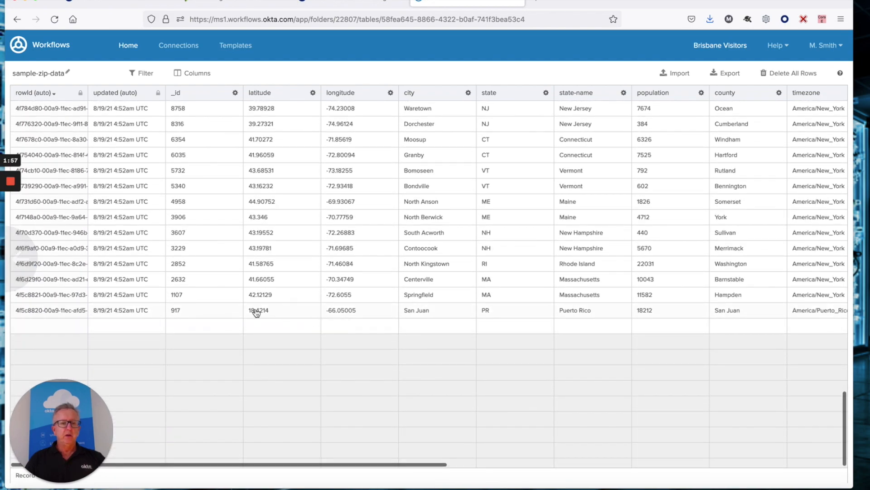
scroll(257, 312, up, 1)
scroll(257, 313, up, 20)
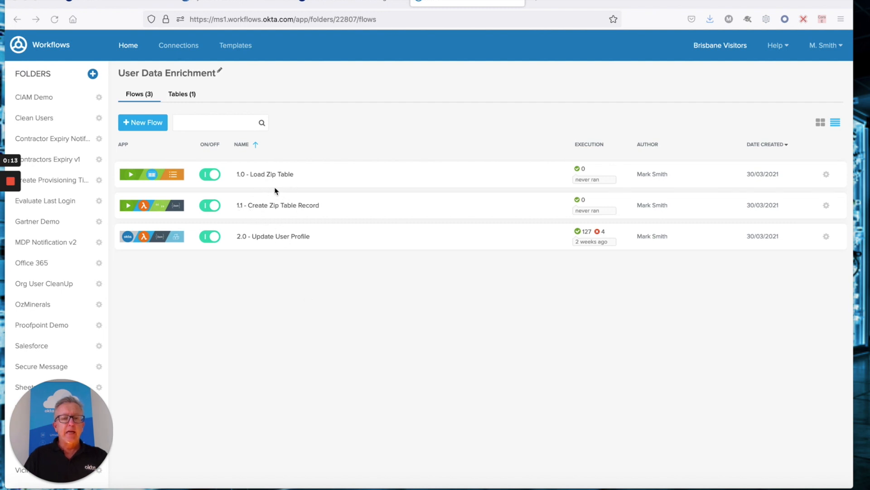
click(179, 95)
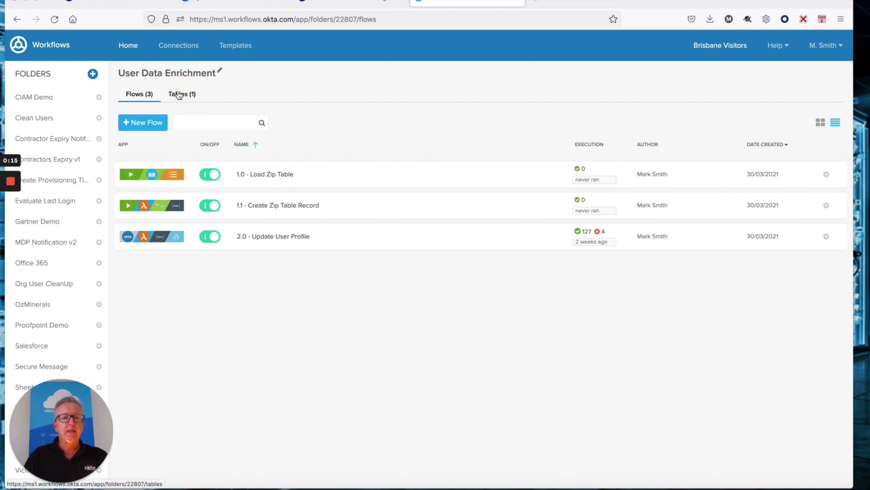
click(196, 177)
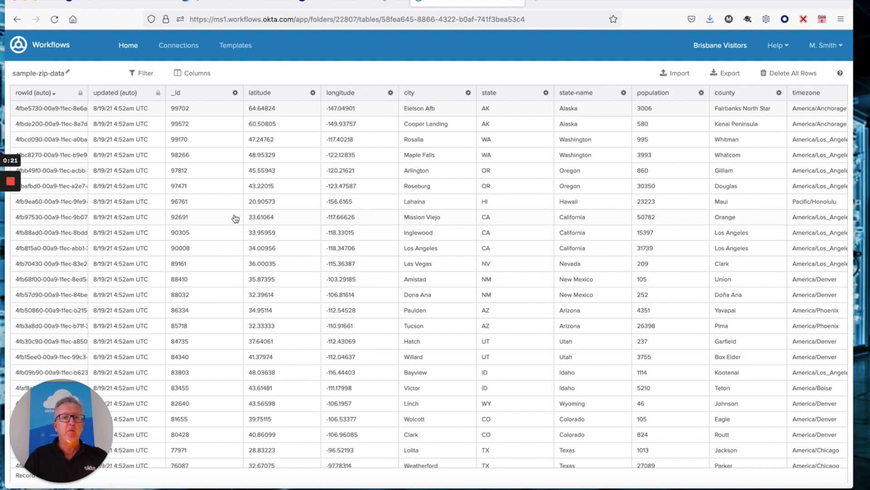
- Open the 1.0 - Load Zip Table flow from the User Data Enrichment folder, run it as a test and follow its execution
click(127, 45)
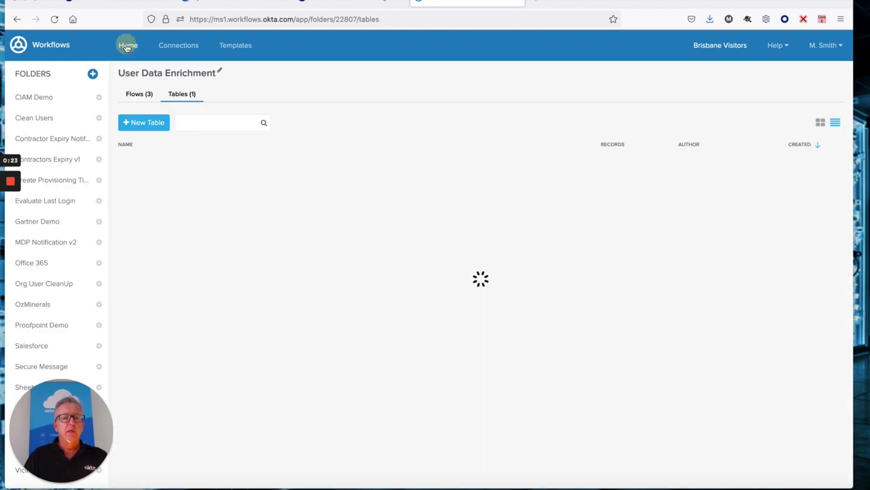
click(138, 94)
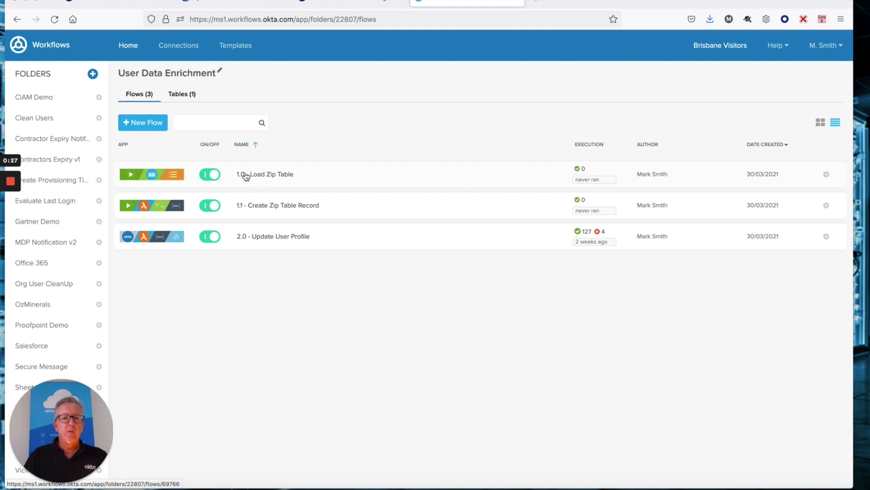
click(268, 176)
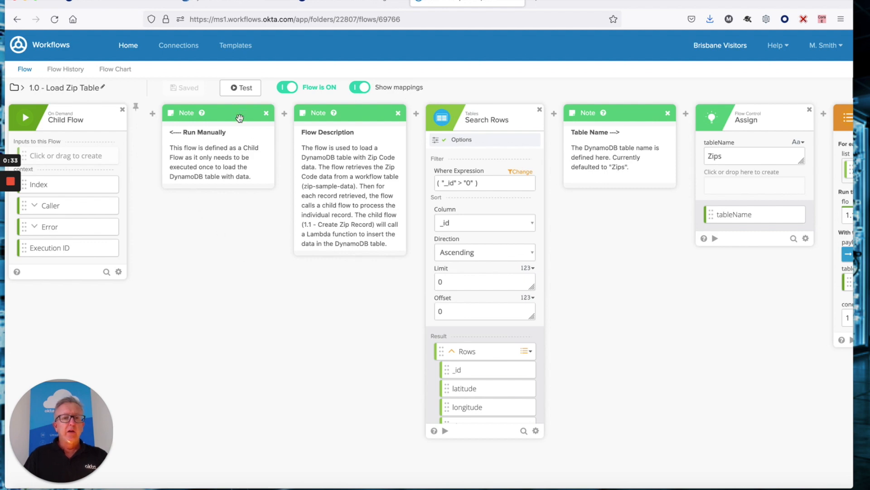
click(240, 88)
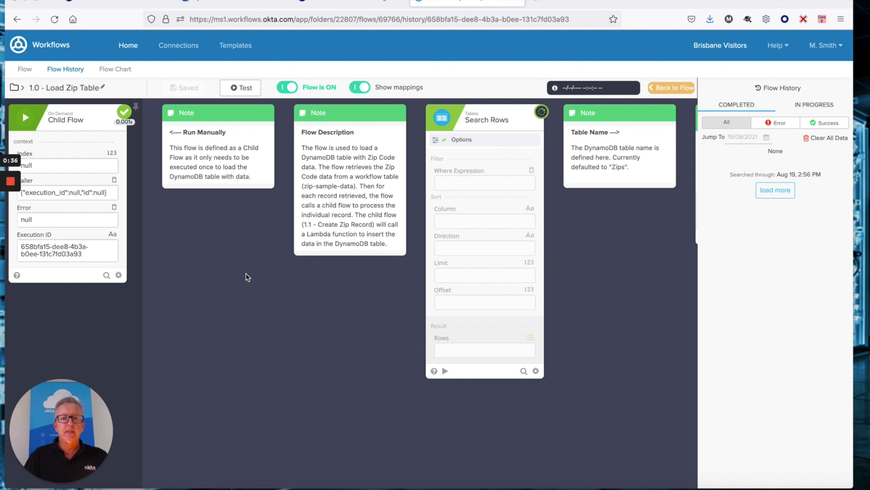
scroll(261, 307, right, 6)
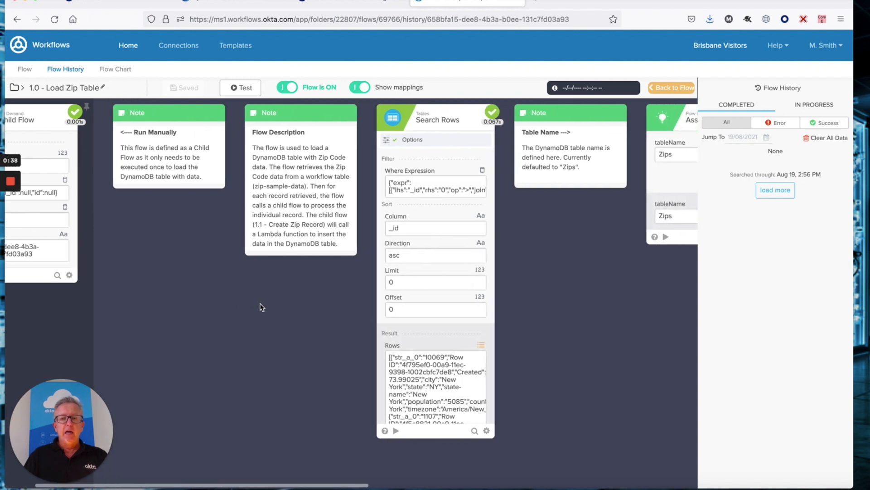
scroll(260, 307, right, 3)
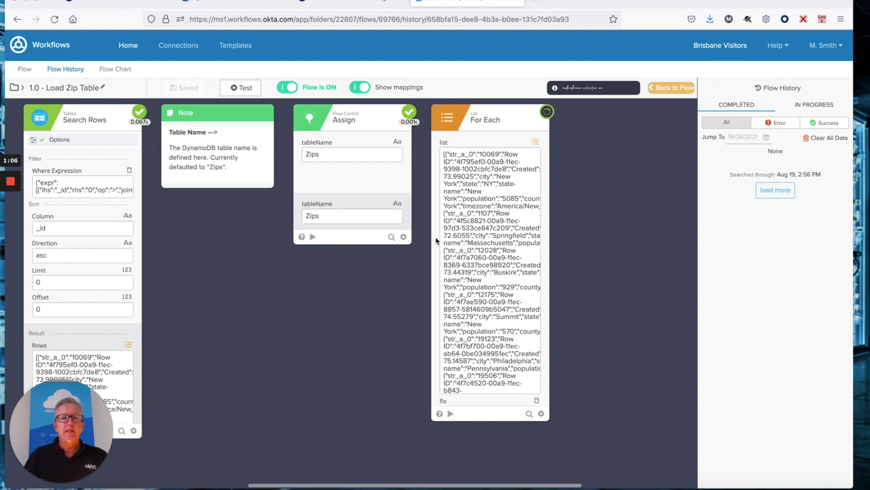
- Switch to the AWS DynamoDB console and examine the items being loaded into the Zips table
click(237, 7)
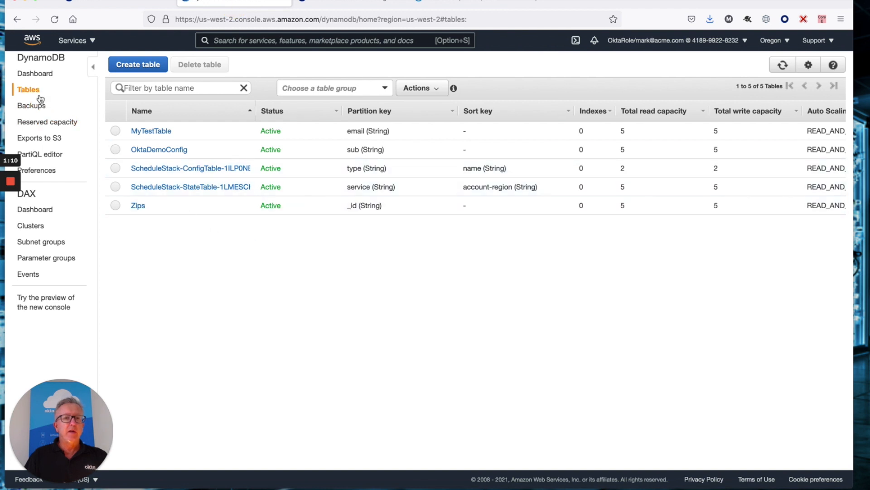
click(138, 205)
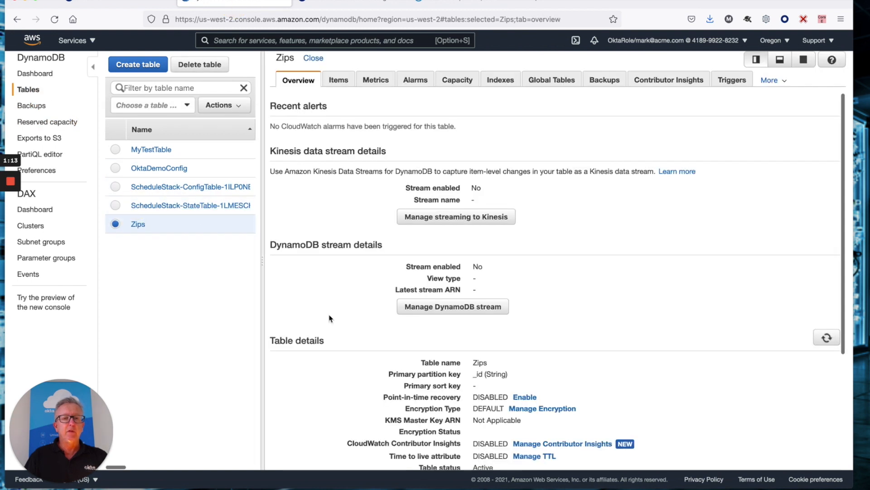
click(338, 81)
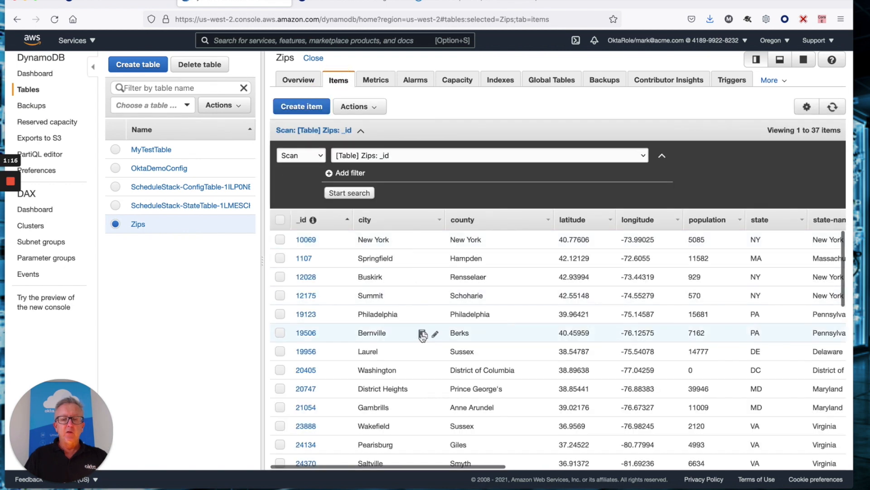
scroll(423, 335, down, 5)
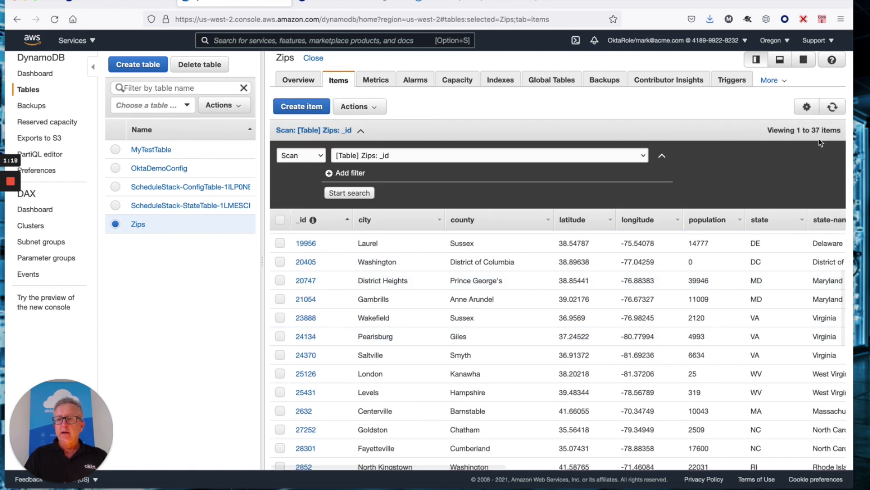
scroll(451, 332, down, 2)
scroll(451, 331, down, 10)
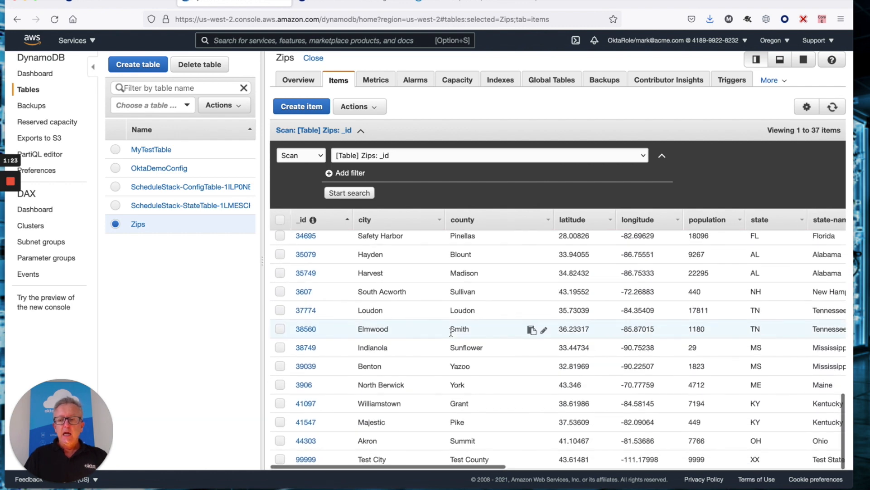
scroll(452, 332, up, 15)
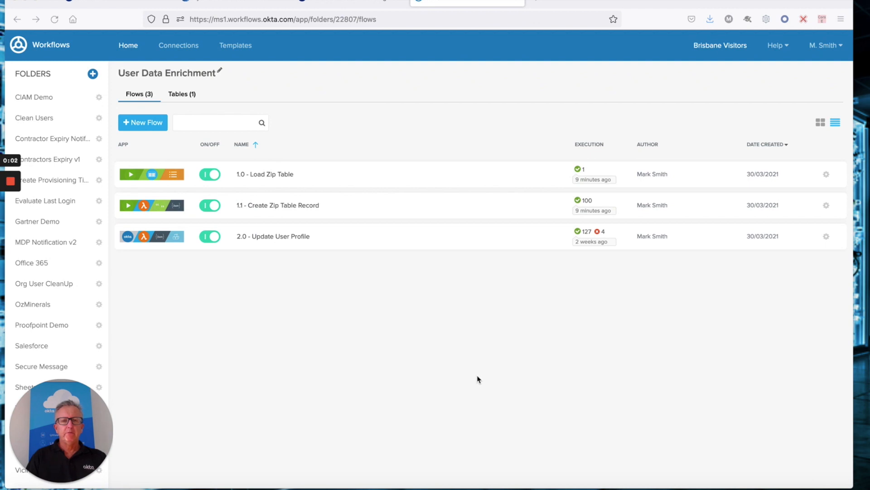
- Open the 2.0 - Update User Profile flow and examine how the Read User card's Zip code feeds the first Continue If condition
click(274, 237)
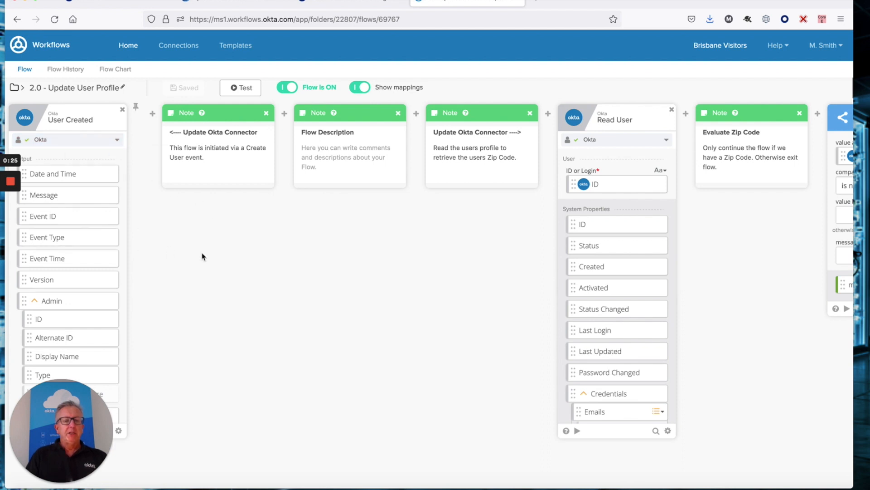
scroll(236, 265, right, 10)
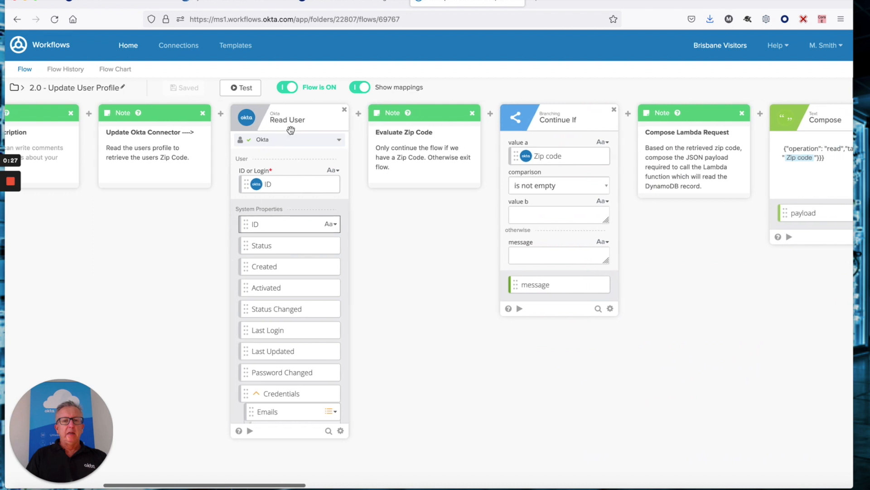
scroll(287, 298, down, 3)
scroll(287, 298, down, 4)
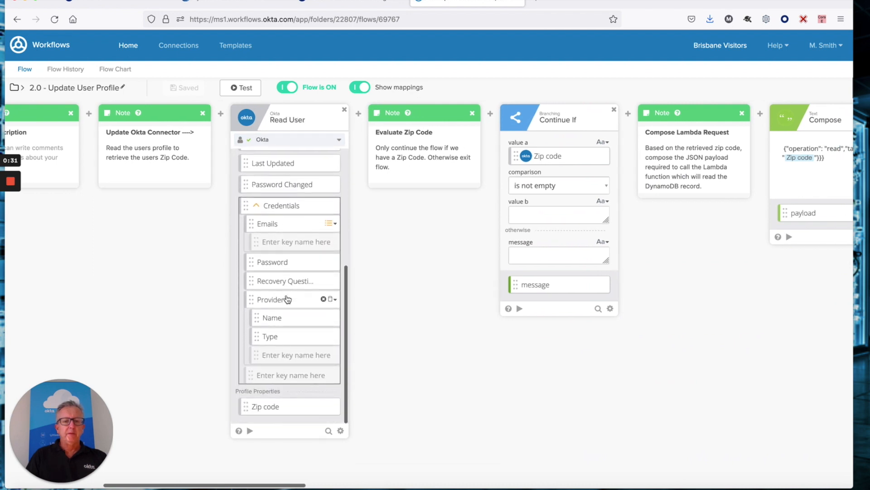
mouse_move(266, 407)
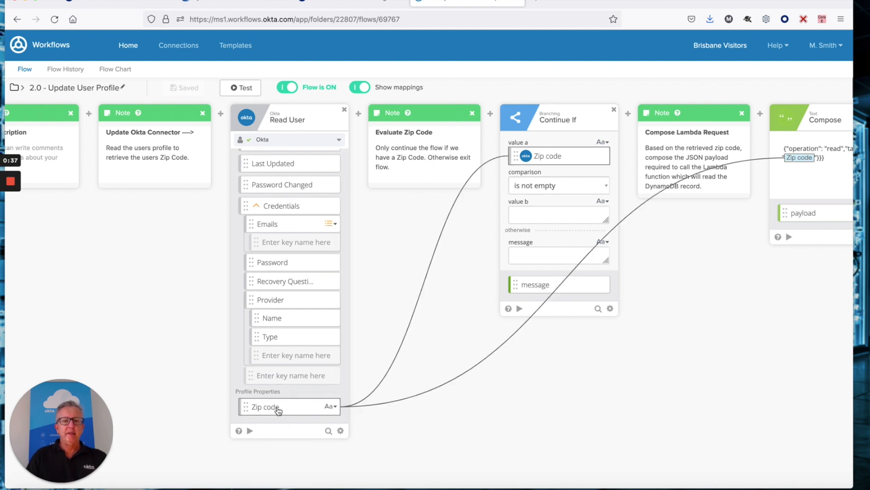
scroll(406, 354, right, 2)
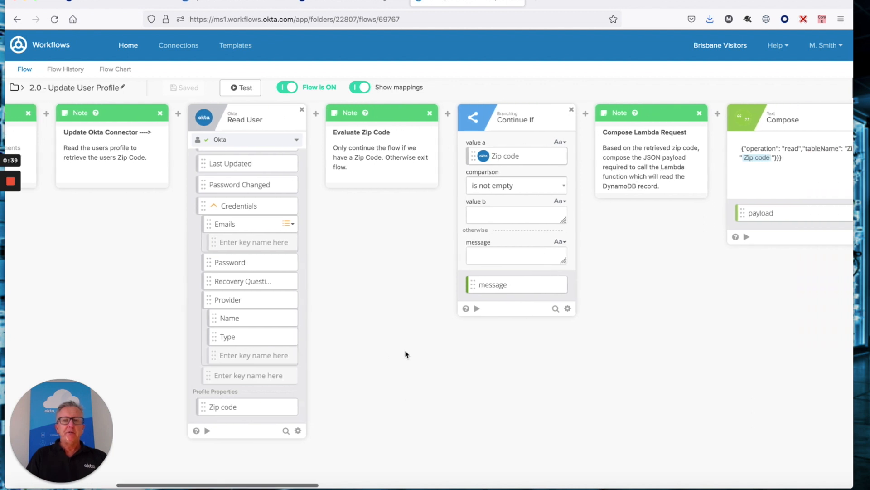
scroll(406, 354, right, 6)
mouse_move(376, 157)
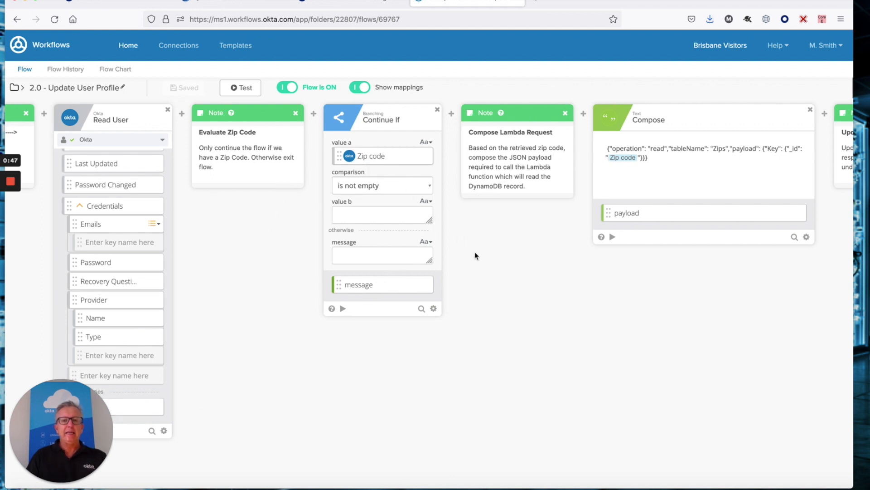
- Examine the Compose card's read payload for the Zips table and the AWS Lambda Invoke card that receives it
scroll(514, 296, right, 7)
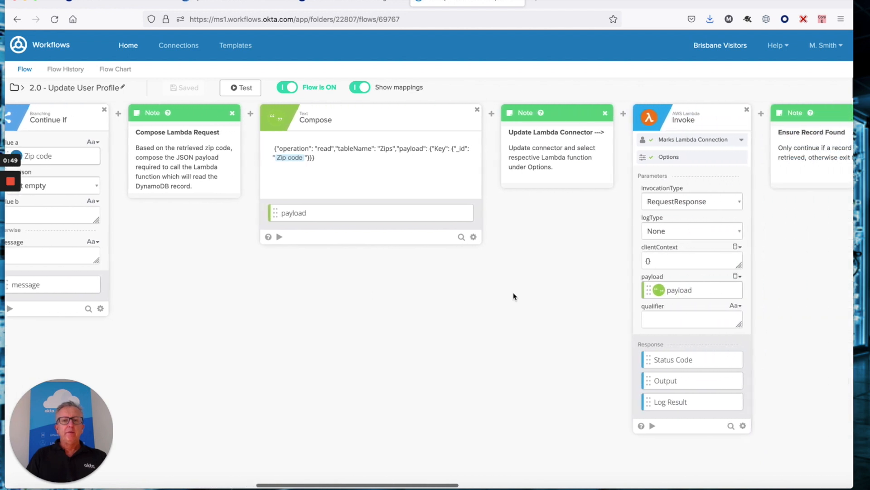
mouse_move(298, 162)
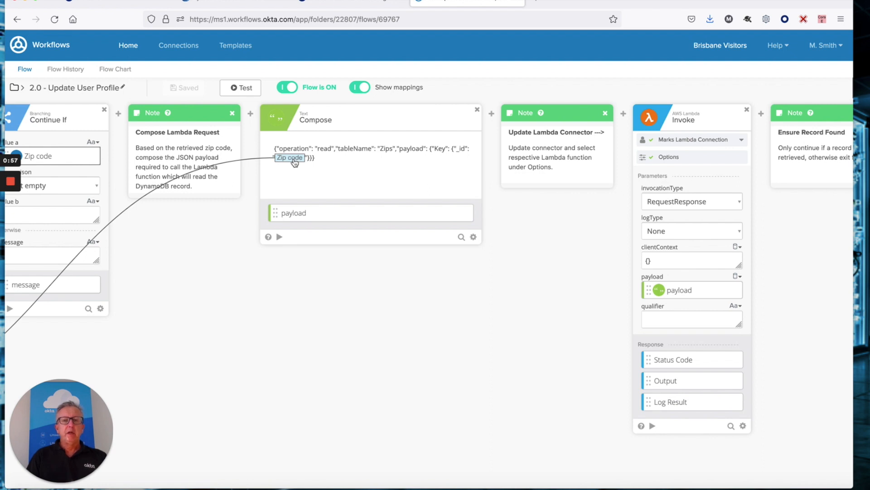
scroll(410, 307, right, 4)
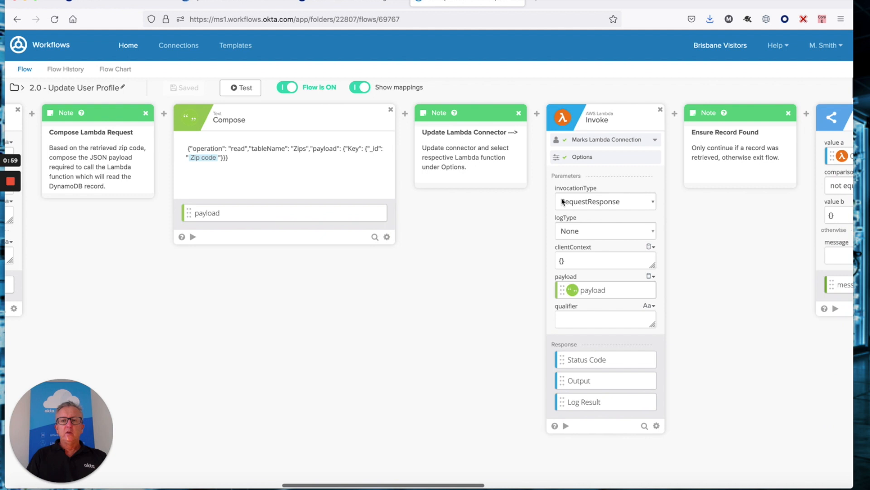
scroll(562, 201, right, 8)
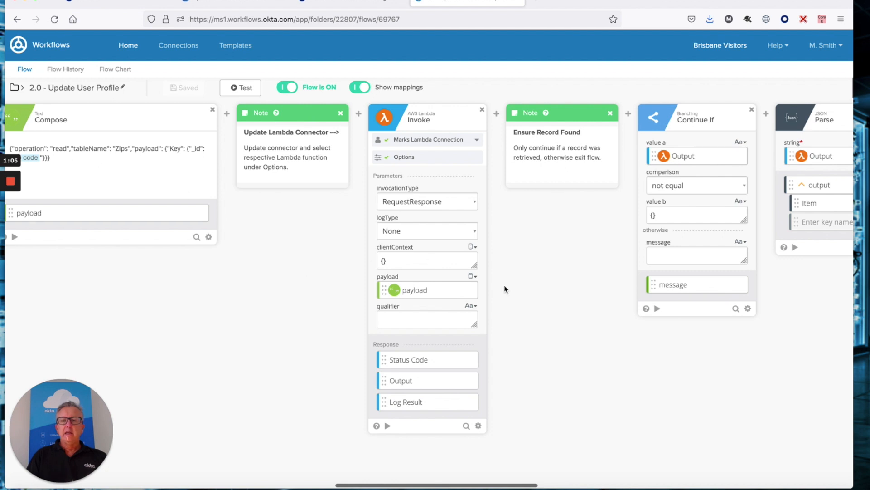
scroll(505, 287, right, 6)
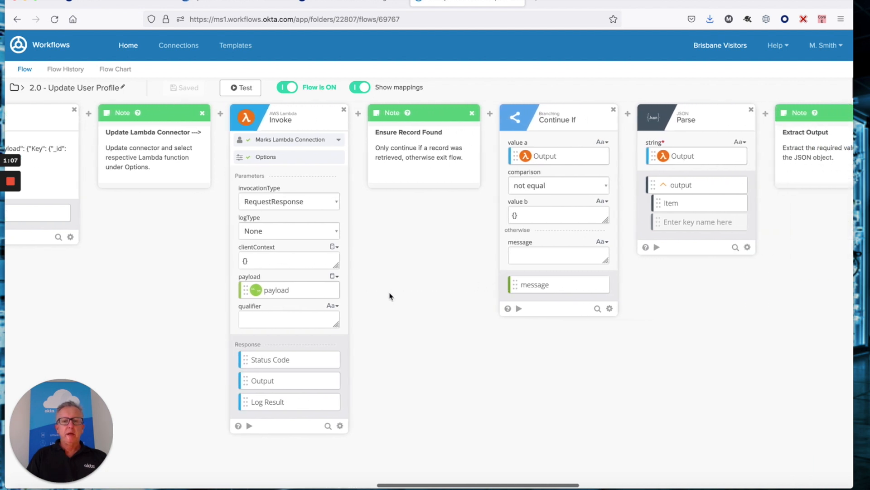
- Examine how the Lambda Output passes through Continue If, JSON Parse and Get Multiple to the Update User card's profile fields
mouse_move(556, 156)
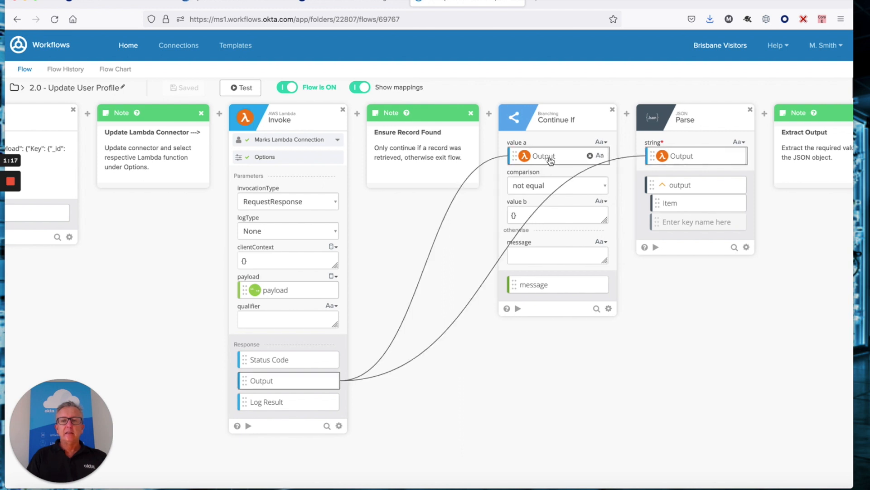
scroll(551, 161, right, 4)
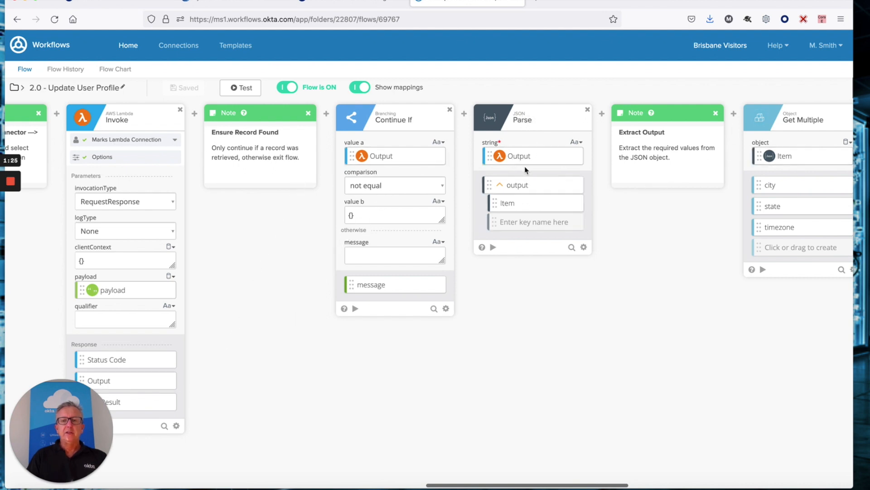
scroll(526, 169, right, 5)
scroll(526, 170, right, 3)
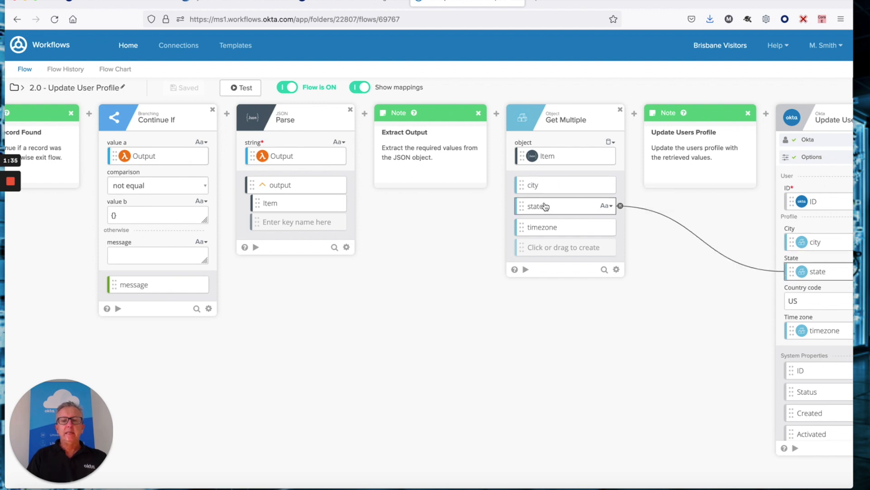
scroll(558, 227, right, 5)
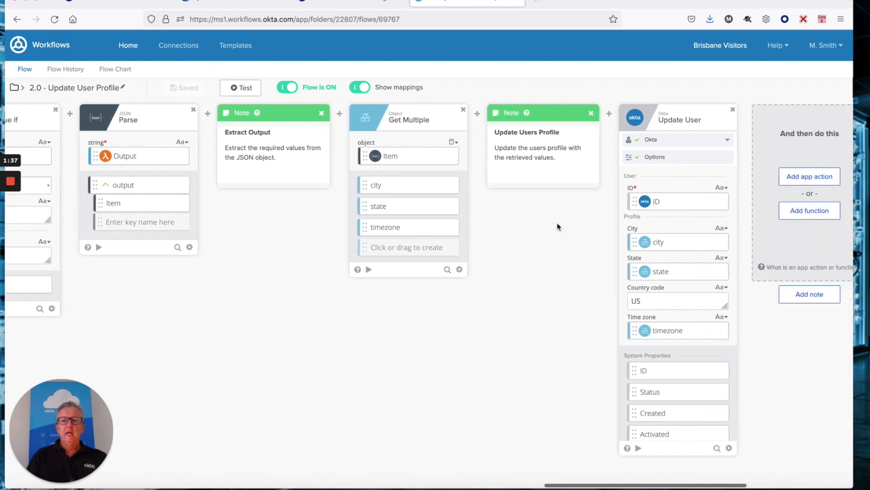
scroll(557, 223, right, 3)
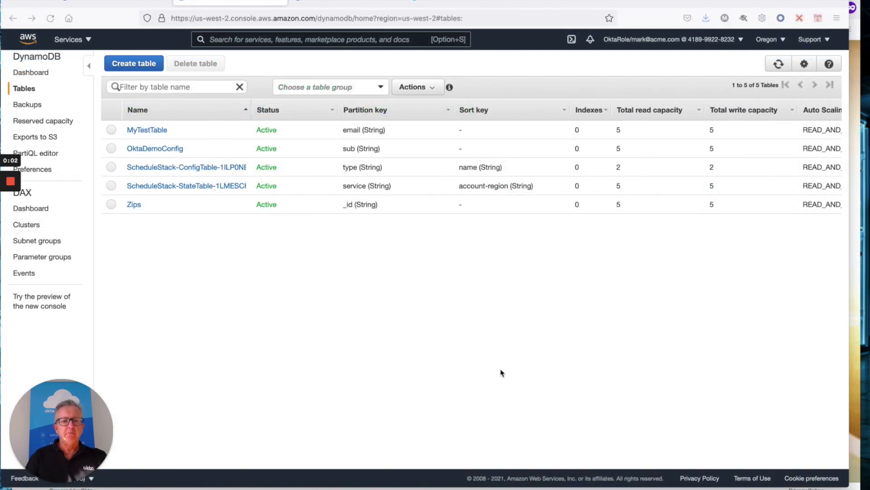
- Reopen the Zips table in the AWS DynamoDB console and check its items after the load
click(134, 204)
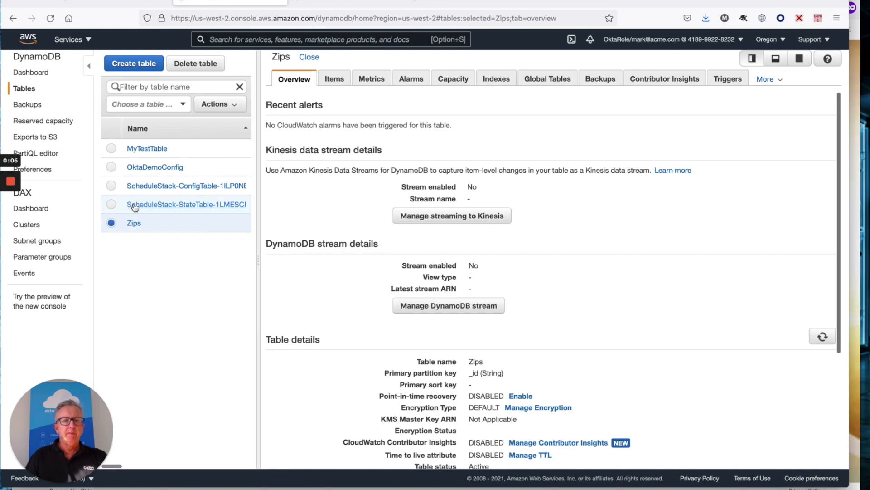
click(335, 80)
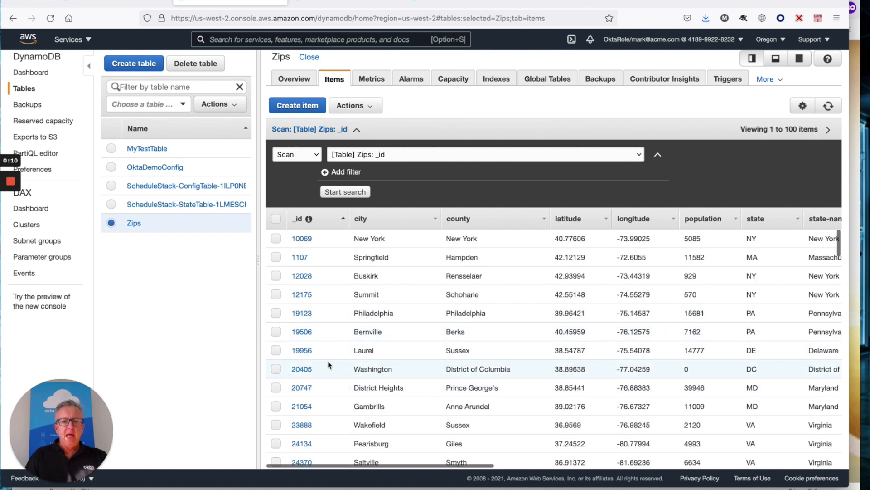
scroll(317, 411, down, 3)
scroll(317, 412, up, 3)
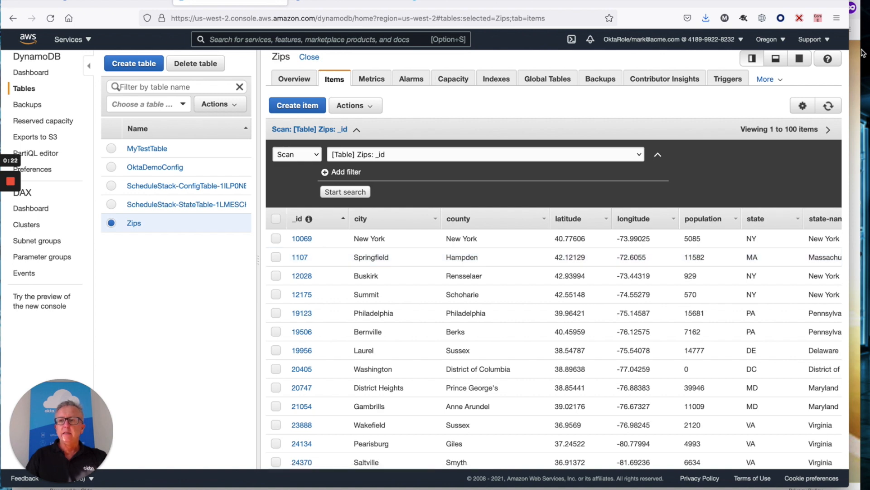
- Start a self-service sign-up on the Atko Cars page and enter the new user's e-mail, account password, first name and last name
click(861, 22)
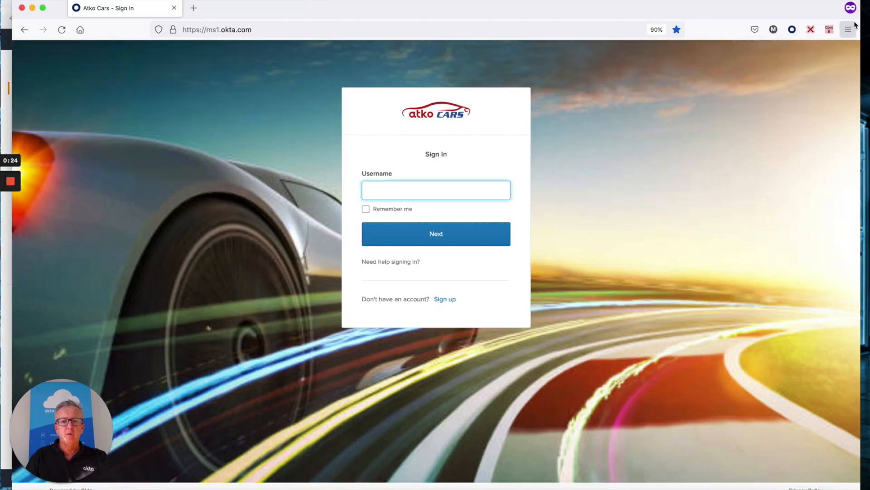
click(443, 299)
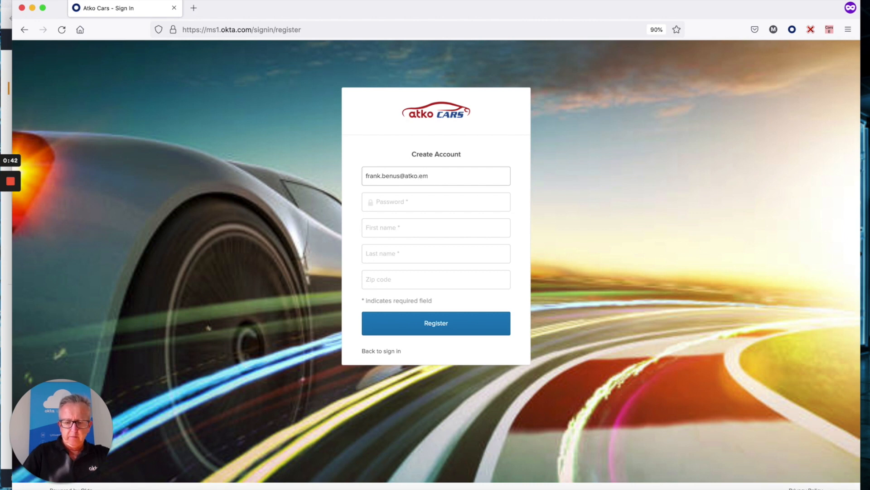
click(423, 206)
click(413, 204)
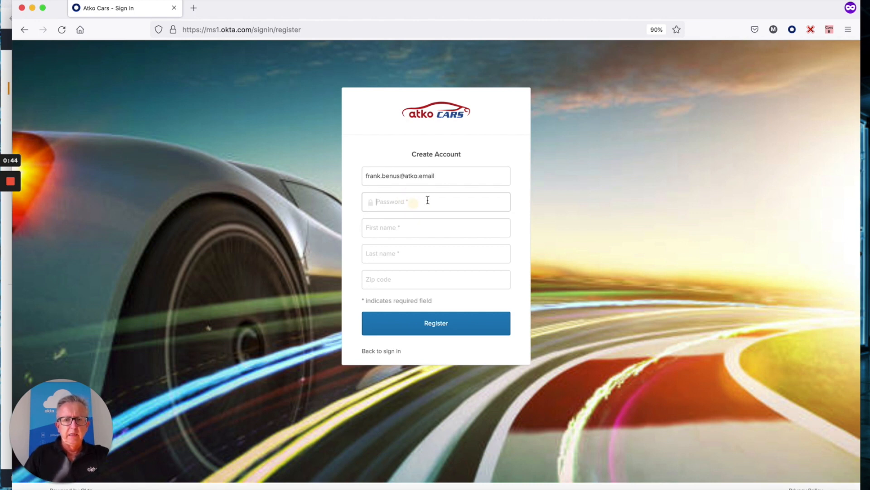
text(••••••••)
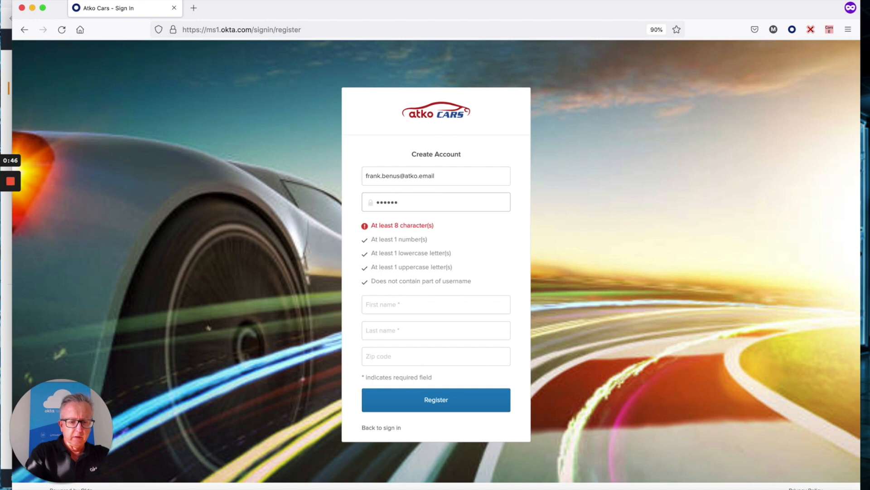
click(439, 306)
text(Frank)
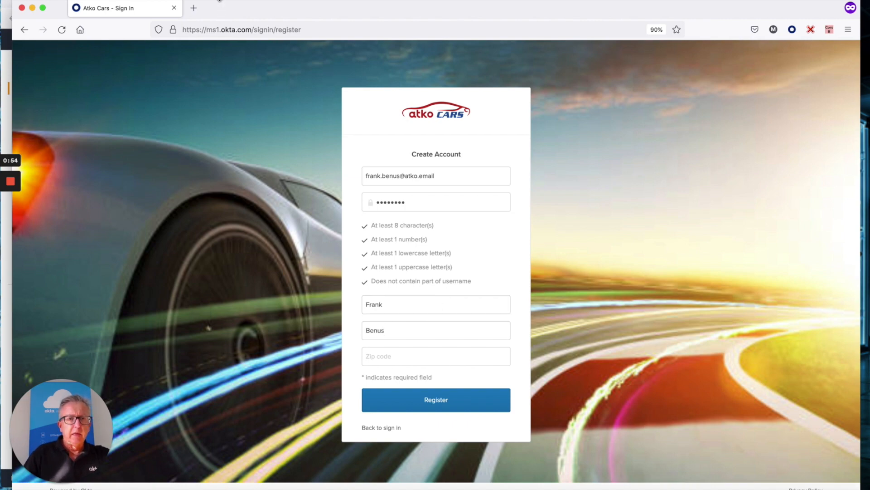
- Pick a zip code from the DynamoDB Zips table, enter 1107 as the sign-up form's zip code and register the account
click(223, 0)
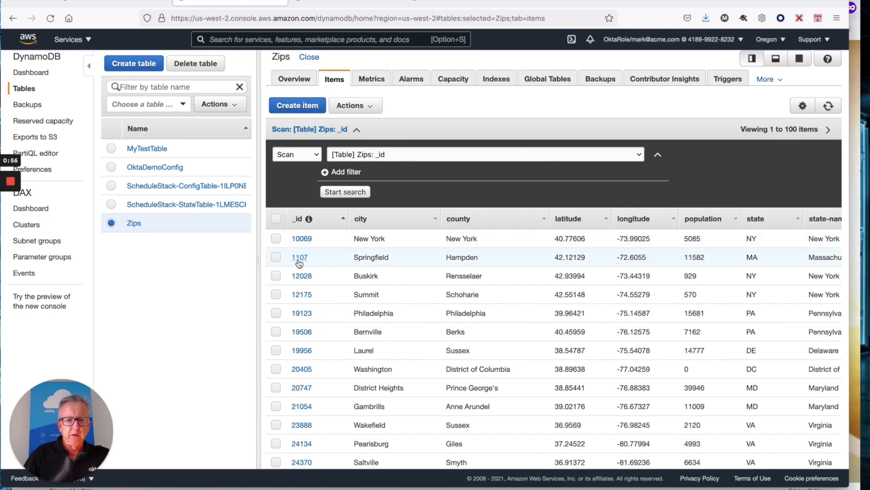
click(458, 3)
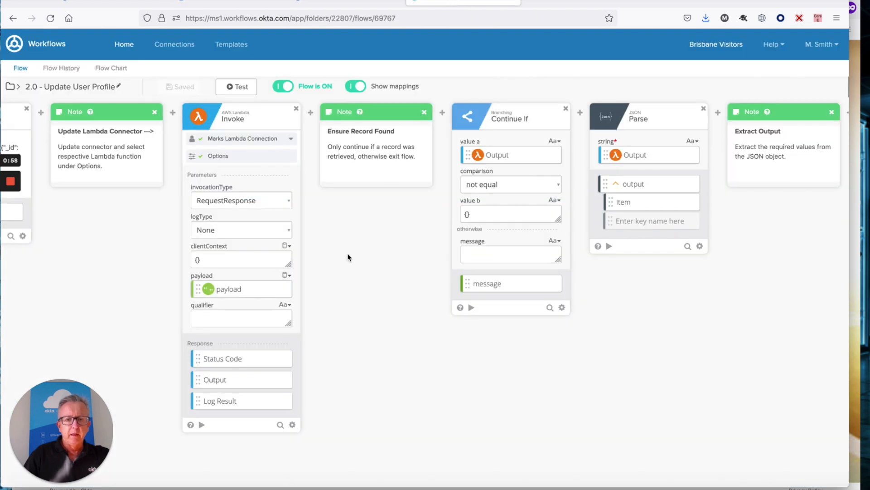
click(860, 19)
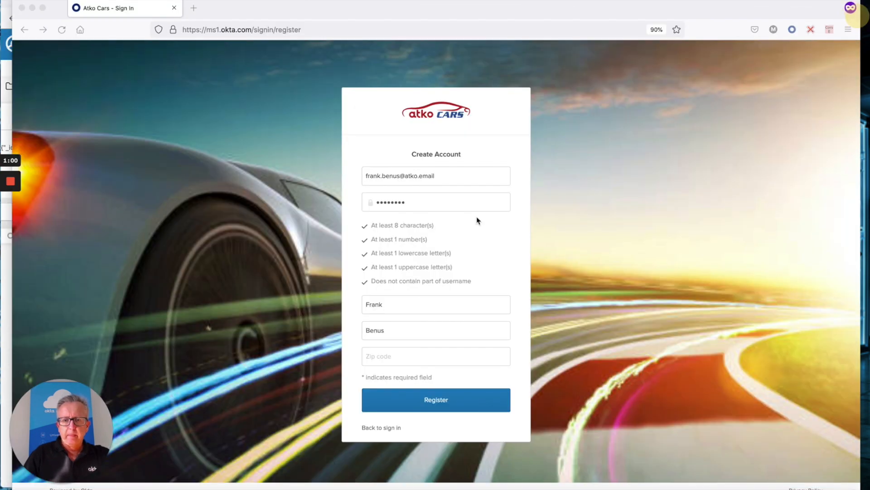
click(377, 356)
text(1107)
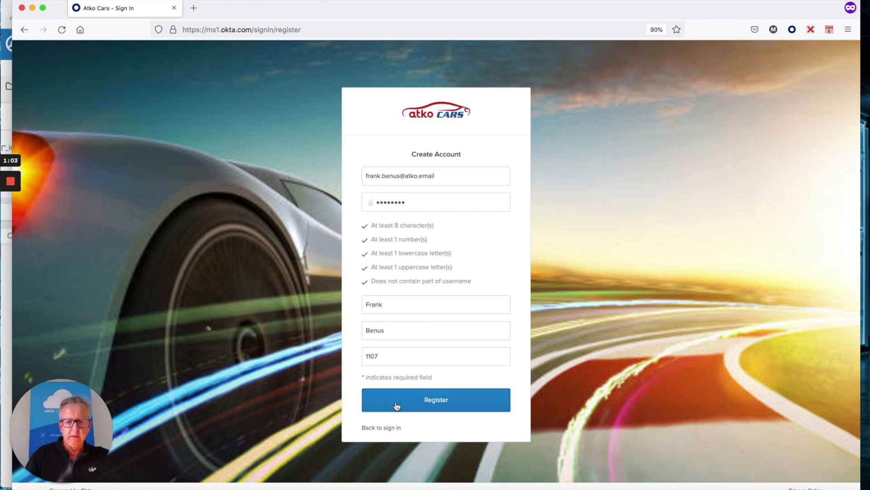
click(436, 404)
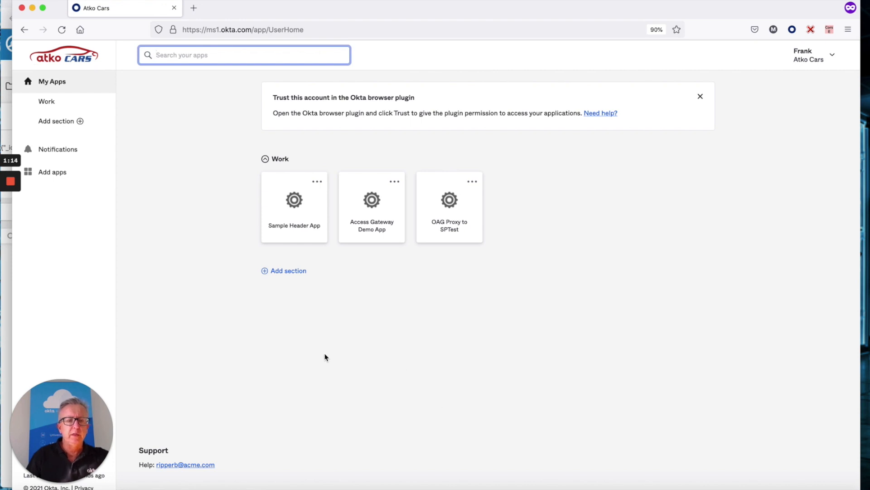
- Minimize the Atko Cars window and open the newest run in the 2.0 - Update User Profile flow's history
click(32, 8)
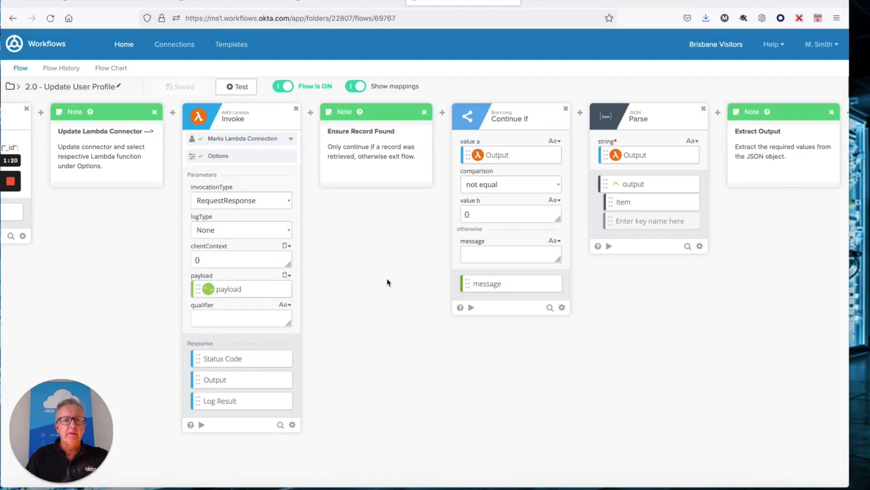
scroll(131, 258, left, 2)
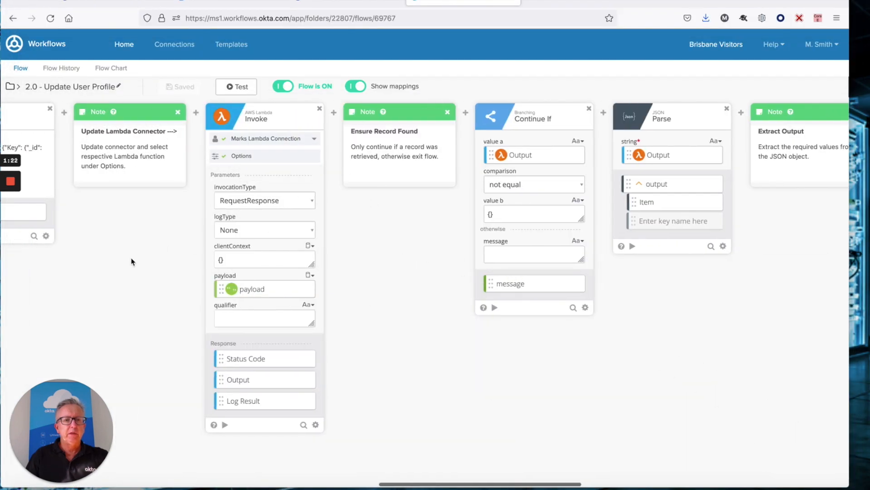
click(64, 68)
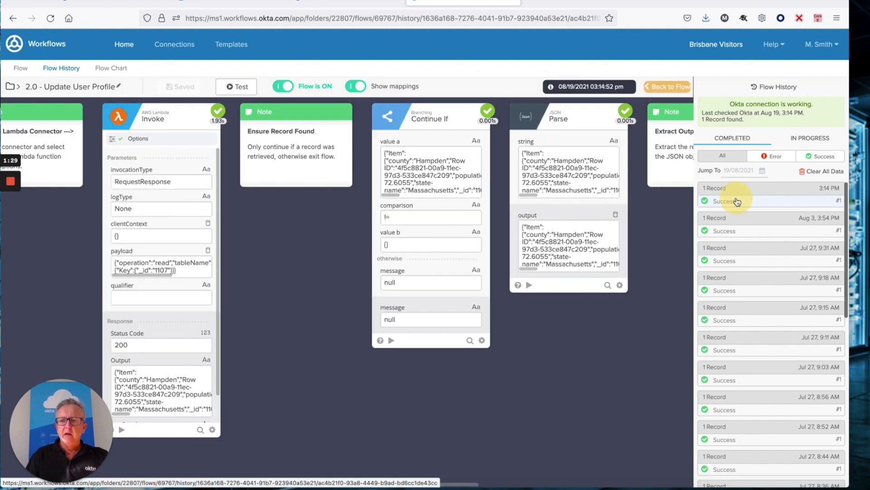
click(733, 200)
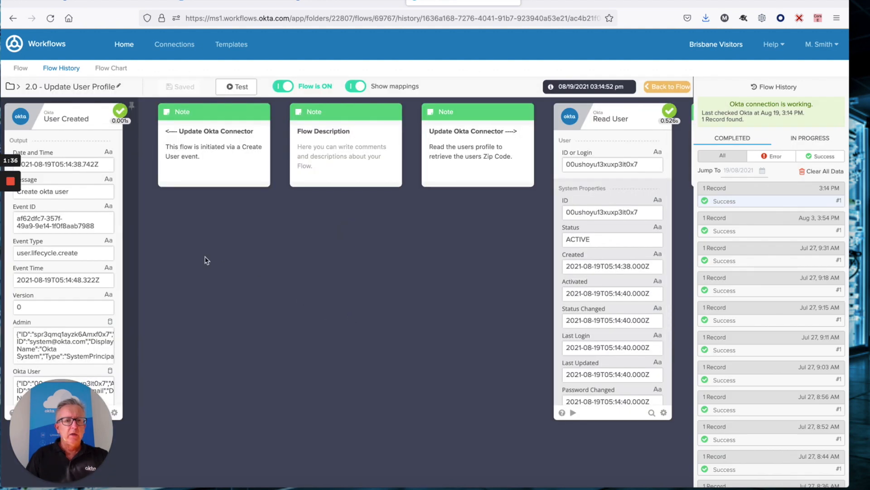
- Examine the run's User Created card for the registered user and the Read User card's Zip code
scroll(70, 291, down, 5)
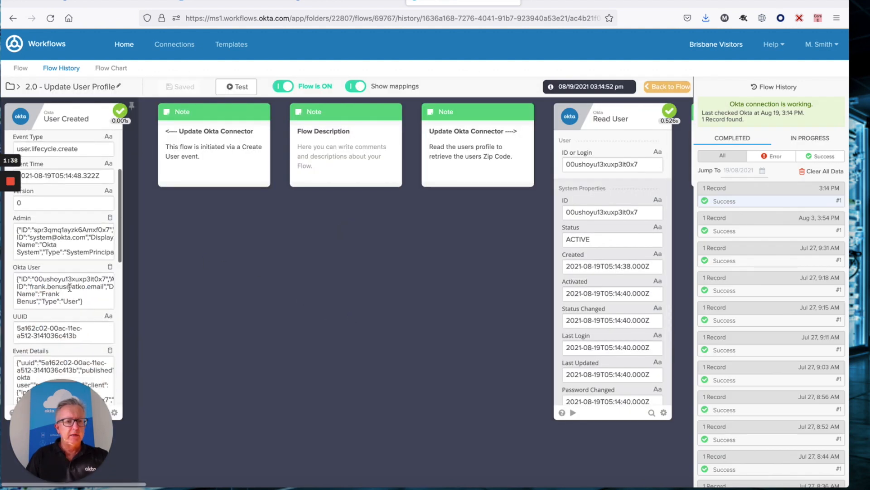
drag(31, 272, 64, 272)
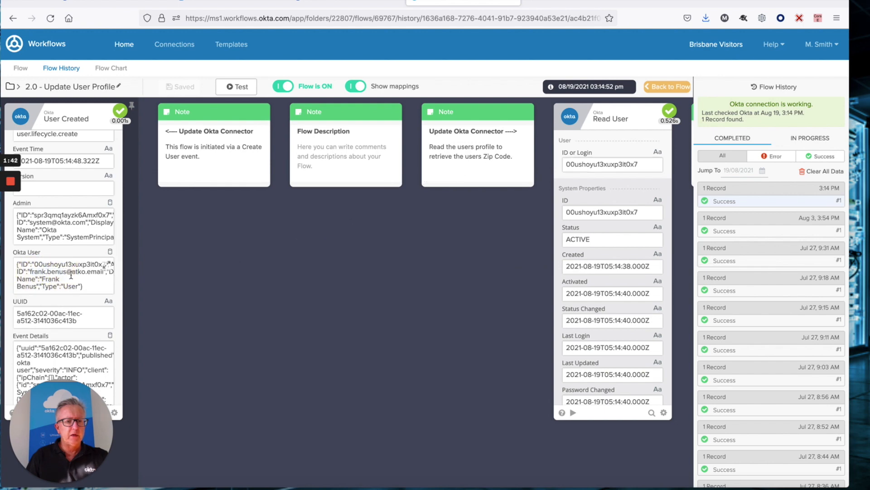
scroll(308, 313, right, 2)
scroll(309, 315, right, 12)
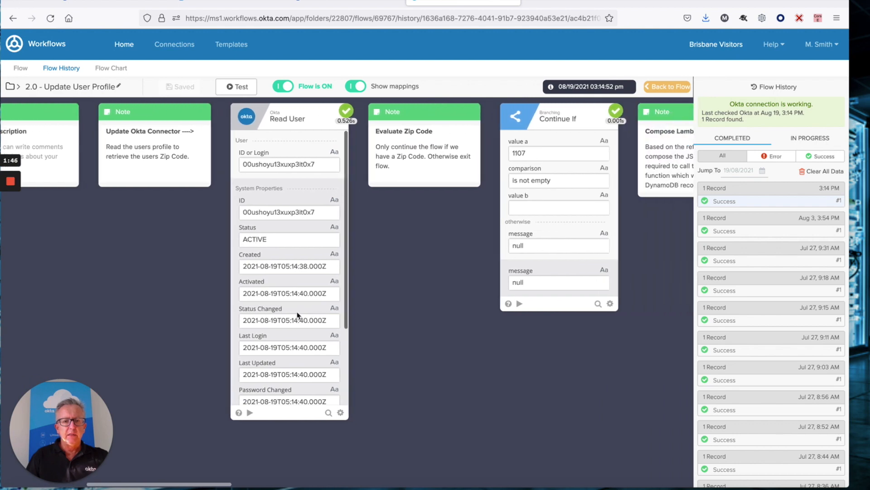
scroll(297, 315, down, 4)
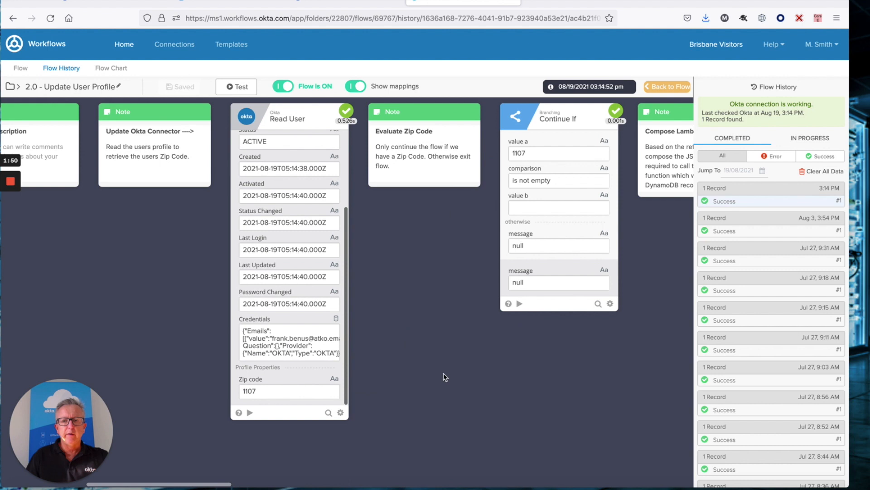
- Check the run's Compose payload for the Zips table and the AWS Lambda Invoke card's payload and response
scroll(445, 376, right, 13)
scroll(444, 376, right, 7)
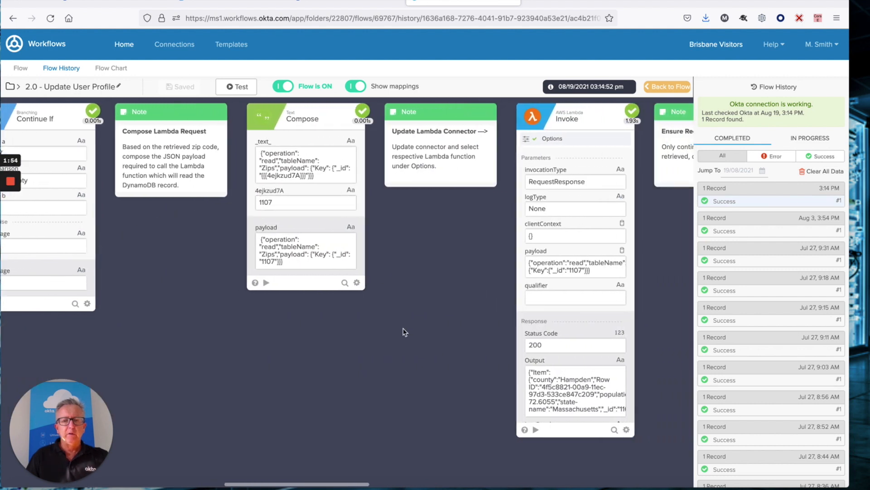
scroll(404, 328, right, 4)
scroll(365, 326, right, 2)
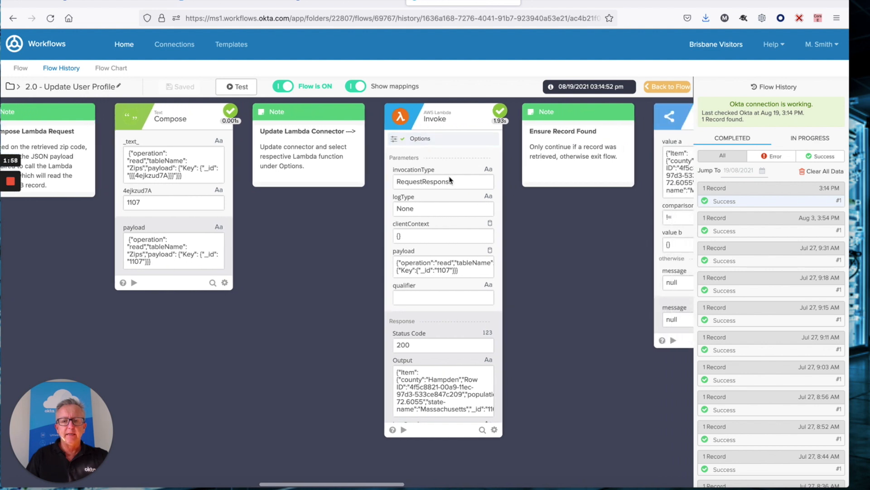
scroll(439, 389, down, 1)
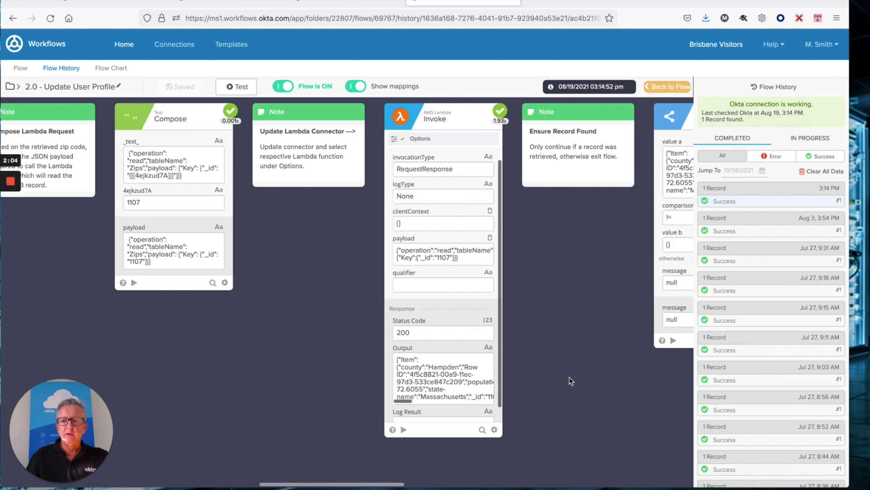
- Follow the run's Lambda output through Continue If and JSON Parse to the Get Multiple card's city, state and timezone
scroll(569, 379, right, 10)
scroll(571, 381, right, 10)
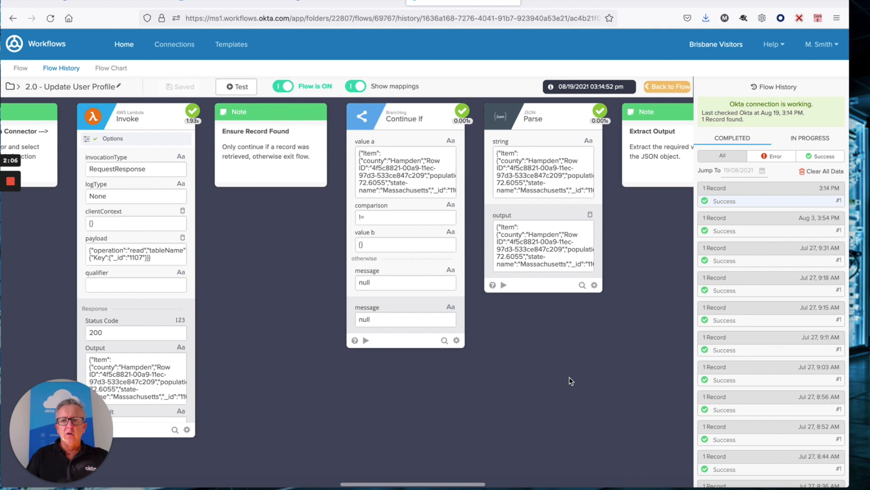
scroll(570, 380, right, 1)
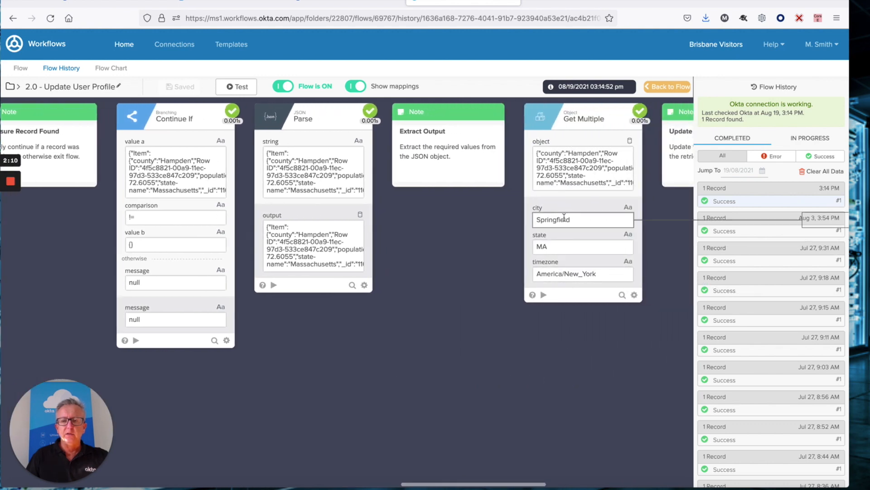
scroll(561, 231, right, 2)
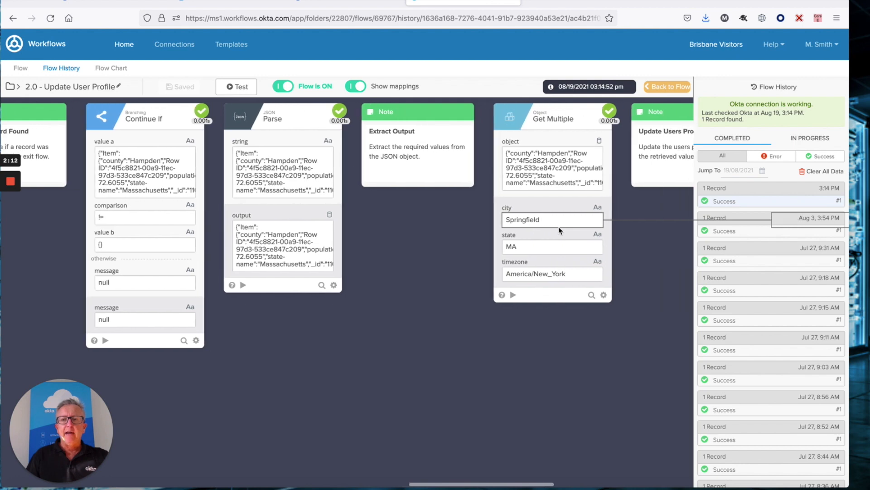
- Switch to the Okta Admin Console, search People for the new user's first name and open that user's profile
click(317, 2)
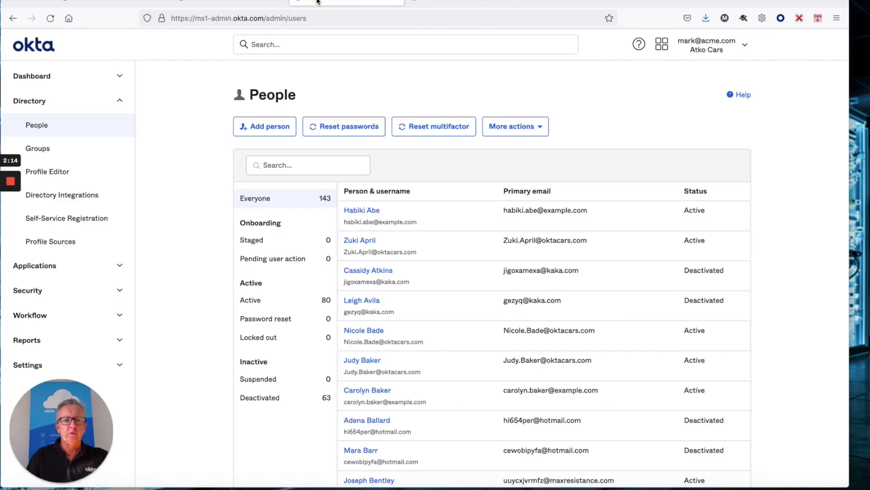
click(293, 161)
click(291, 165)
text(frank)
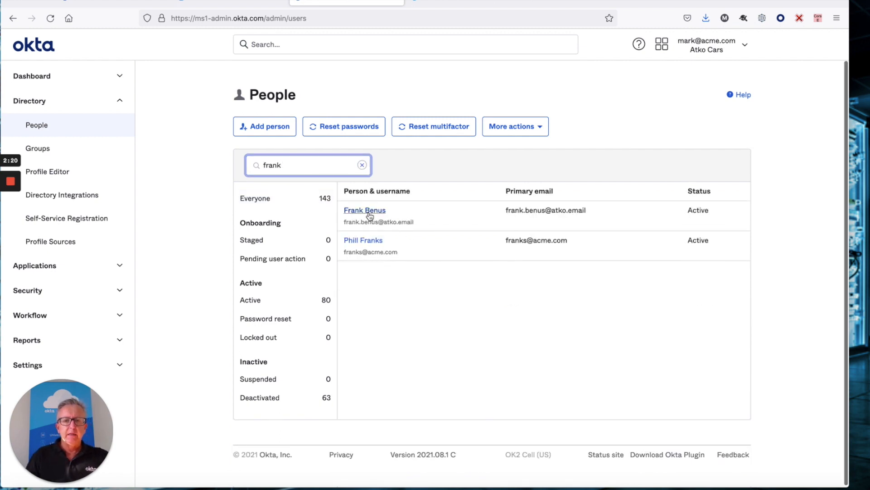
click(369, 213)
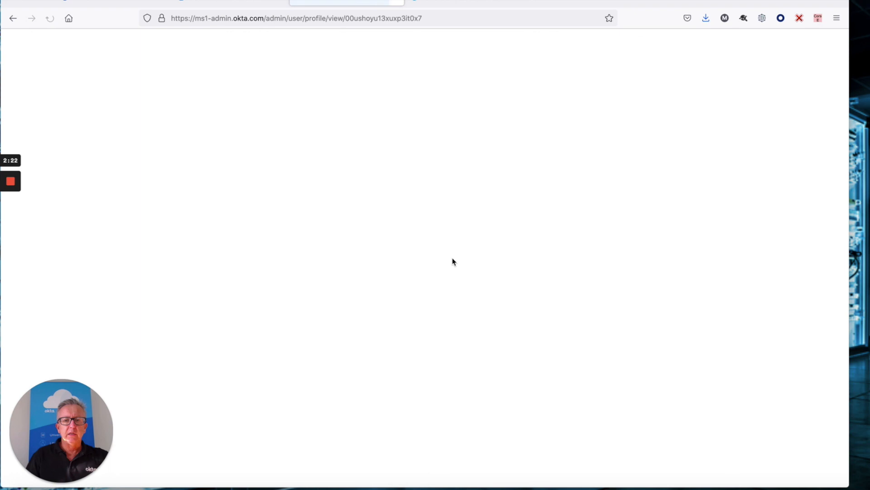
click(362, 193)
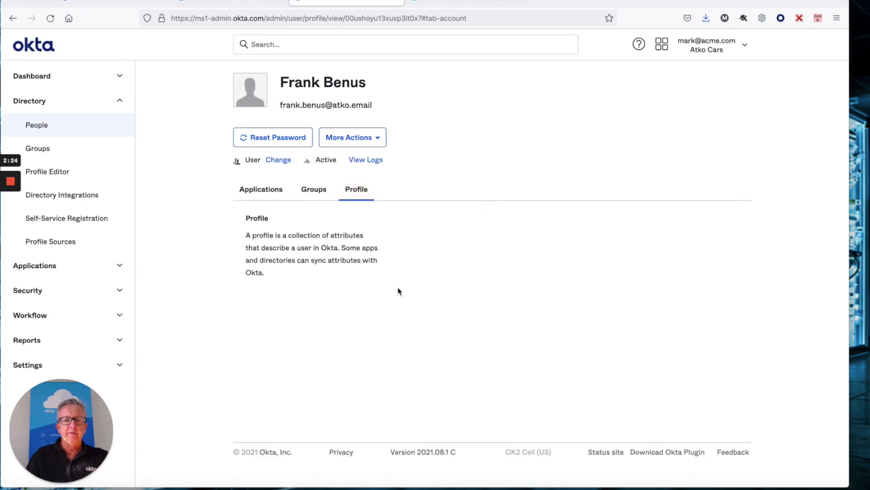
- Examine the new user's profile attributes, checking the city, state, zip code, country code and time zone
scroll(407, 307, down, 10)
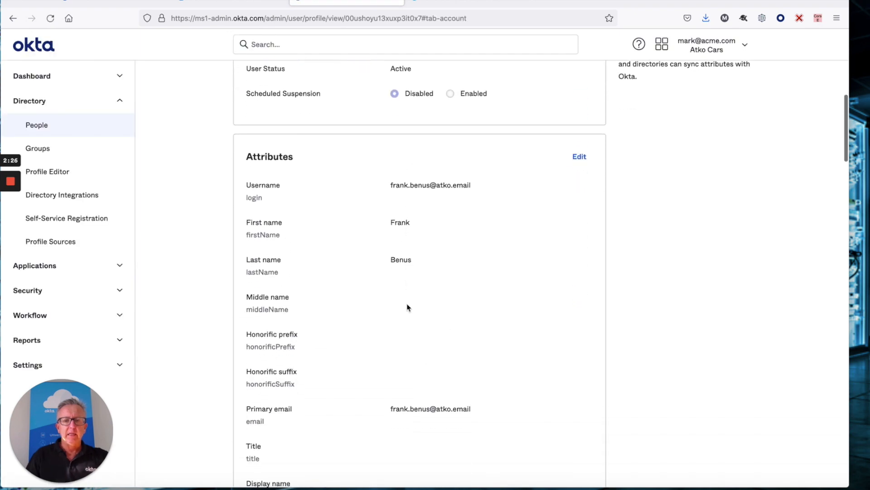
scroll(407, 307, down, 3)
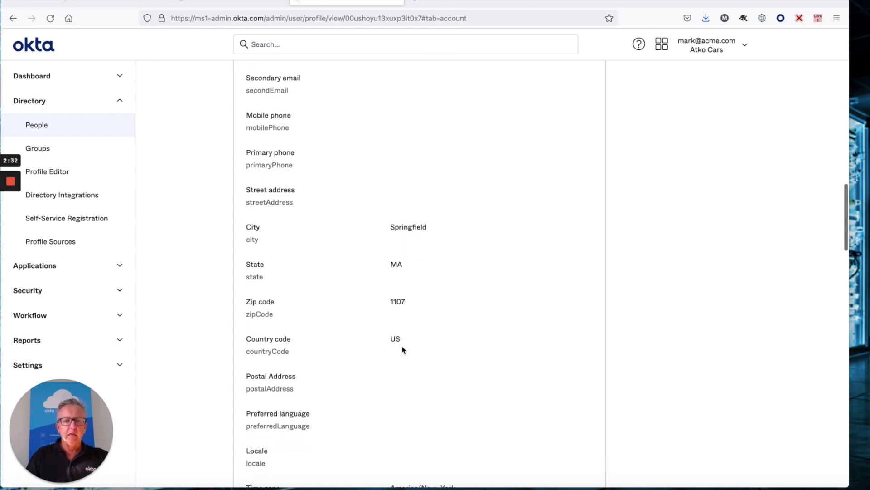
scroll(424, 317, down, 1)
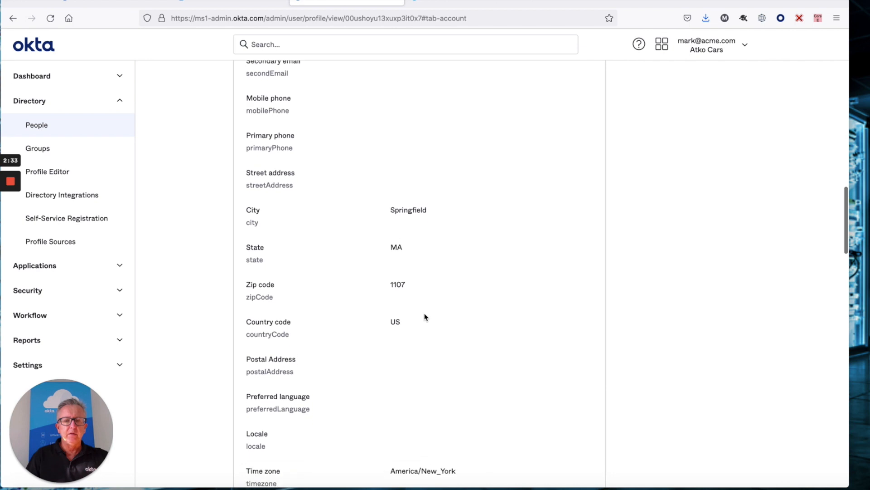
click(393, 207)
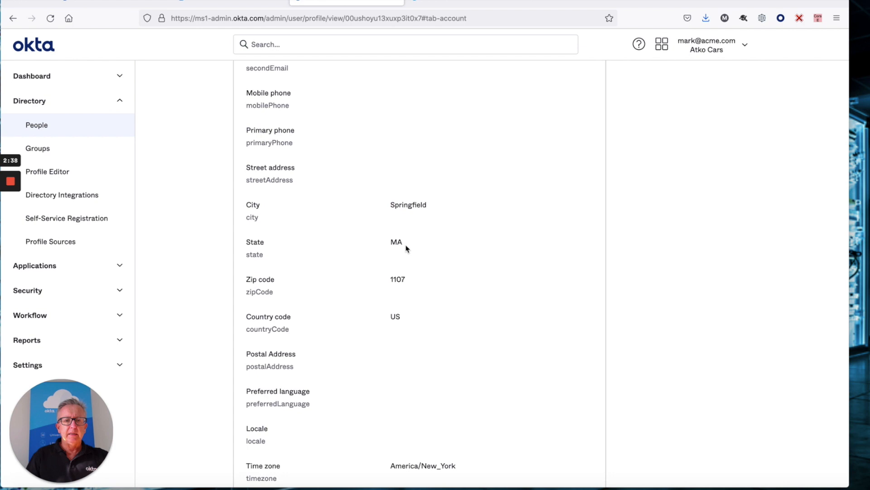
scroll(418, 316, down, 4)
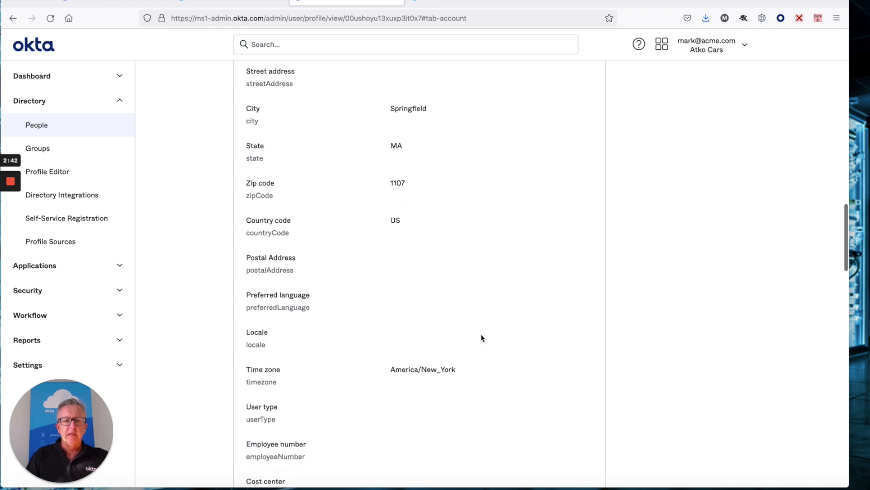
scroll(482, 337, up, 2)
scroll(482, 338, up, 20)
scroll(482, 338, up, 3)
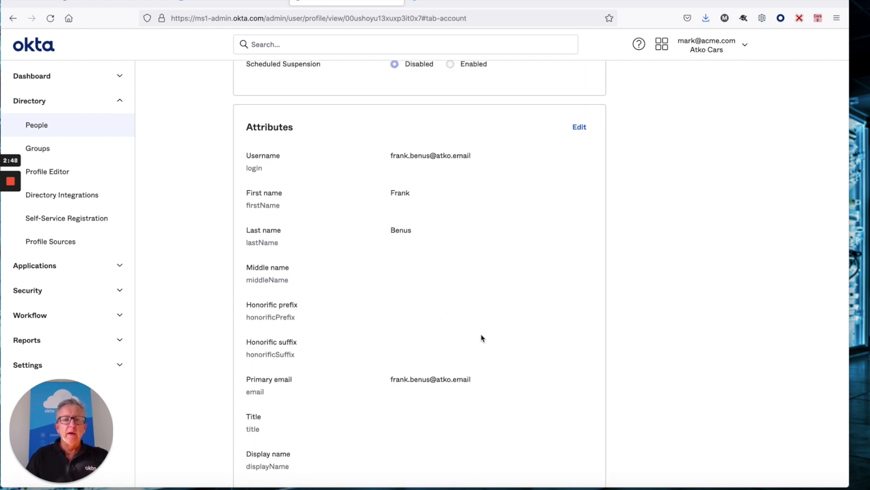